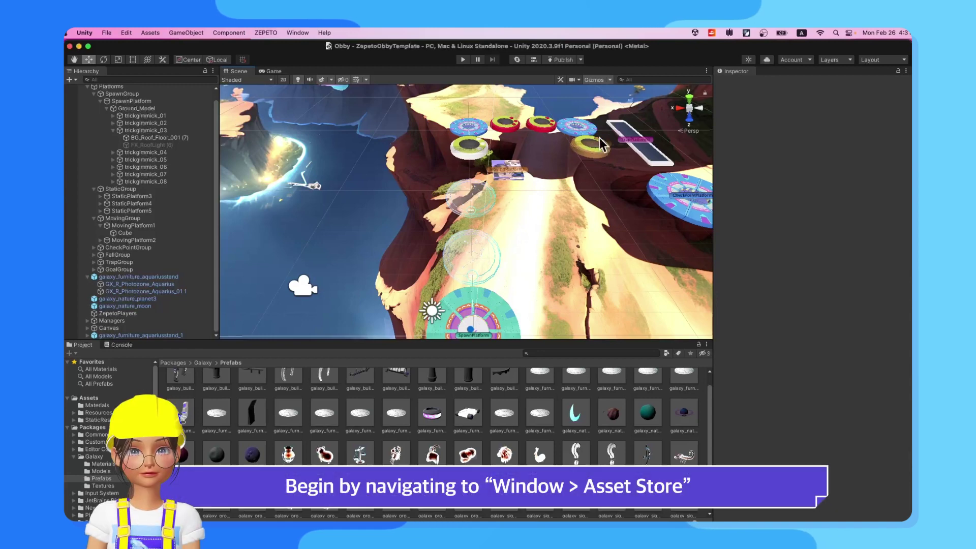
Open the Unity Asset Store website in the browser through Window > Asset Store > Search online.
click(304, 34)
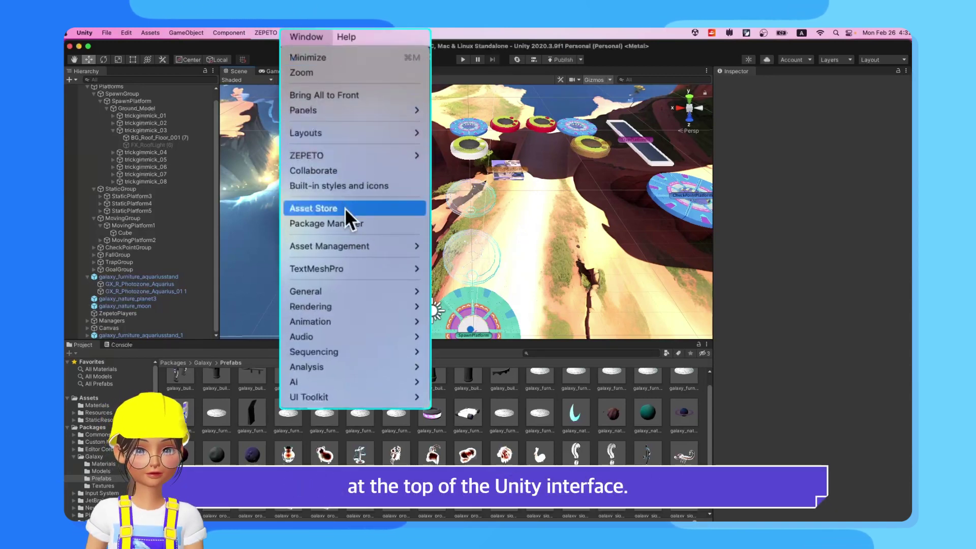
click(345, 209)
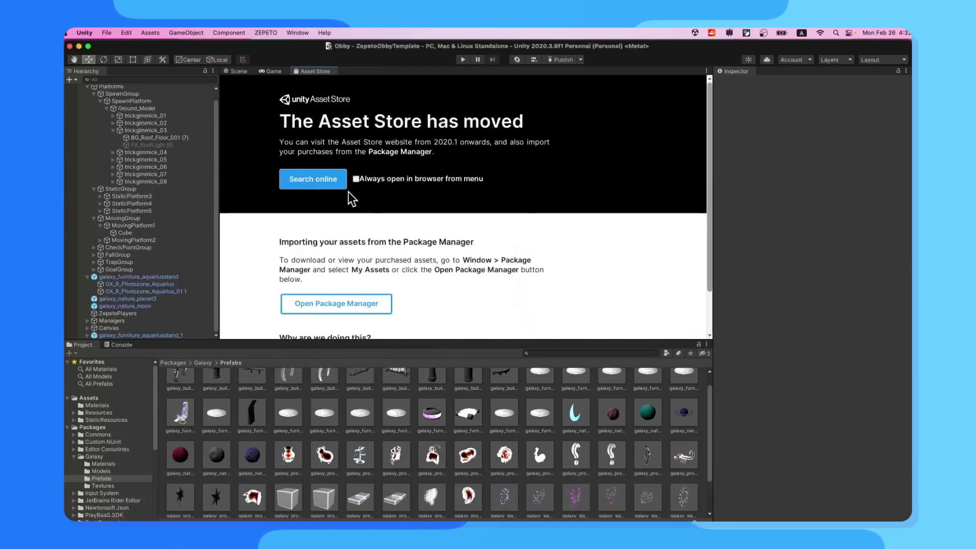
click(314, 184)
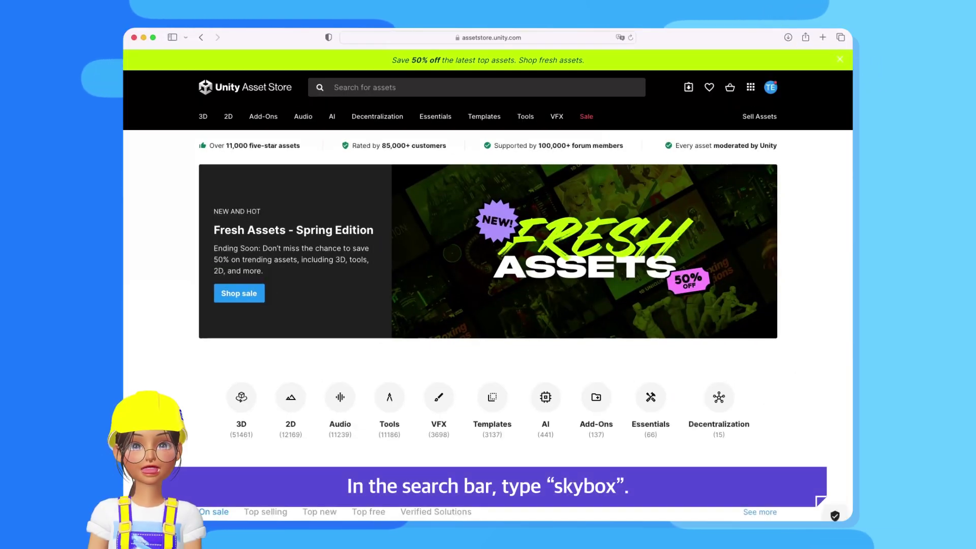
Search the Asset Store for 'skybox' and filter the results to Free Assets under Pricing.
text(skybo)
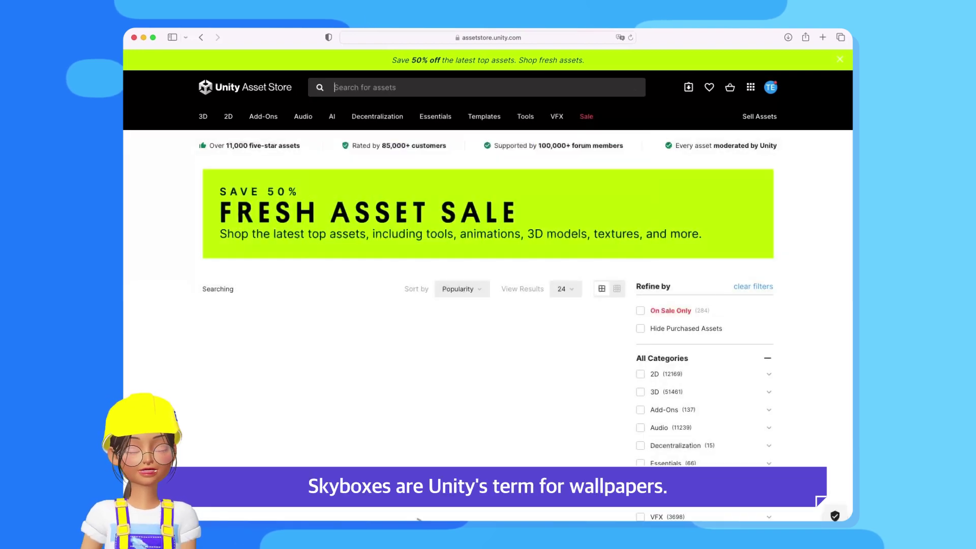
text(x)
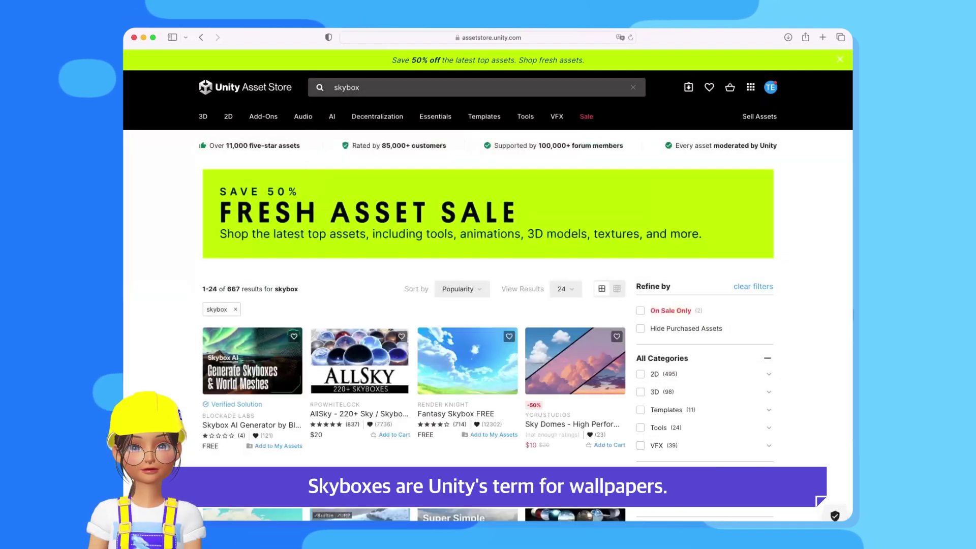
scroll(530, 439, down, 5)
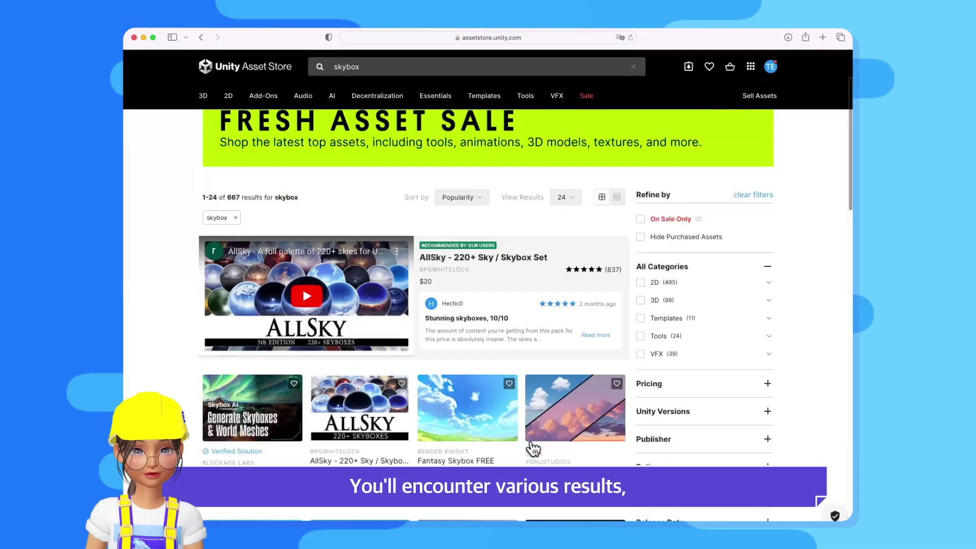
scroll(532, 448, down, 2)
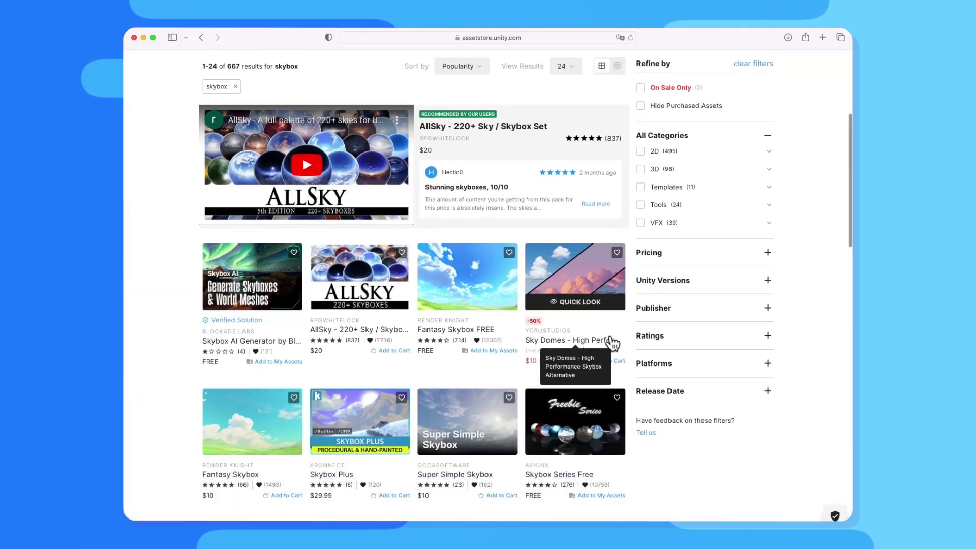
click(656, 253)
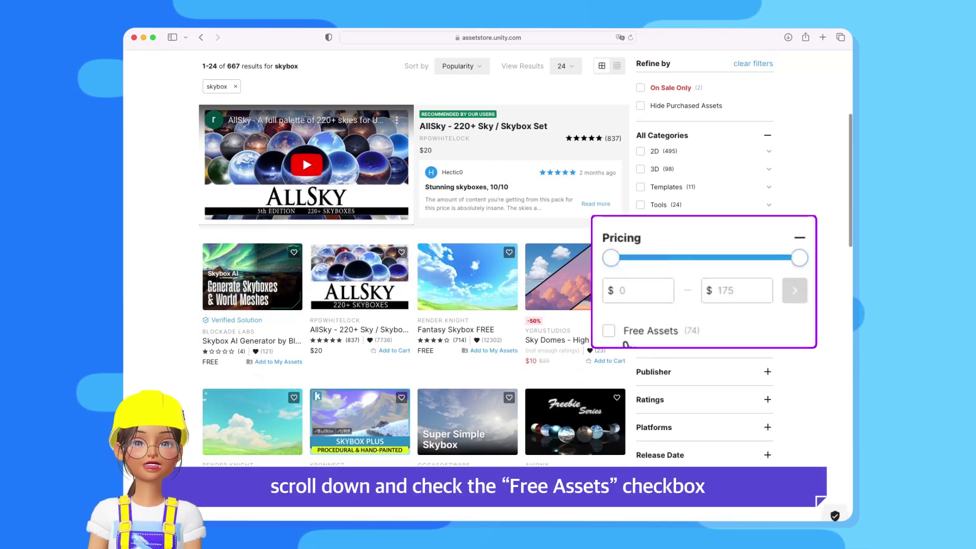
click(608, 331)
scroll(594, 392, down, 3)
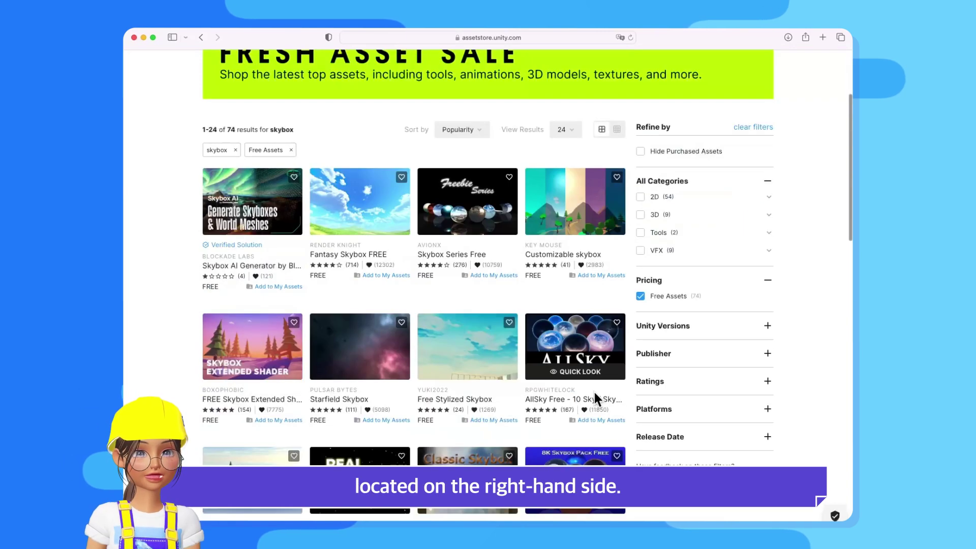
mouse_move(381, 229)
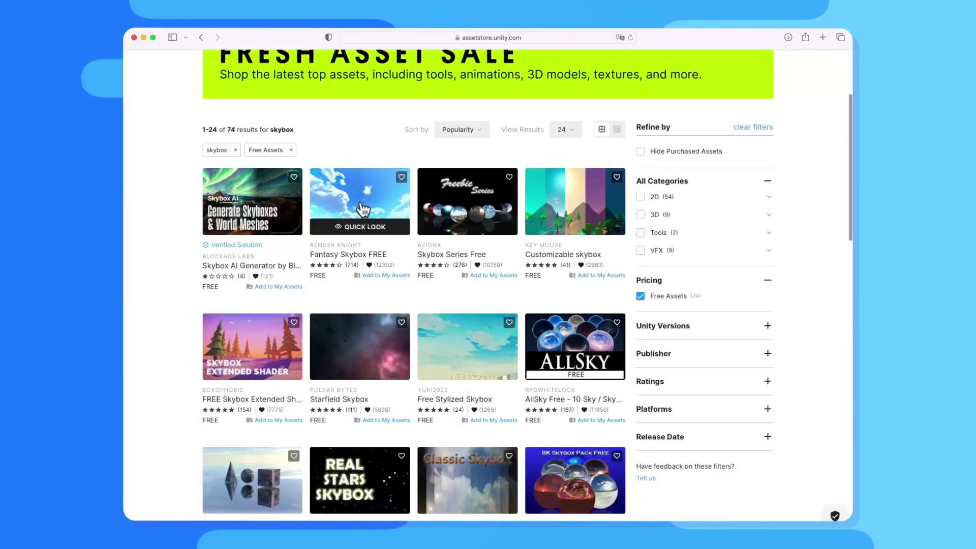
Open the Fantasy Skybox FREE product page and browse its preview images.
click(361, 203)
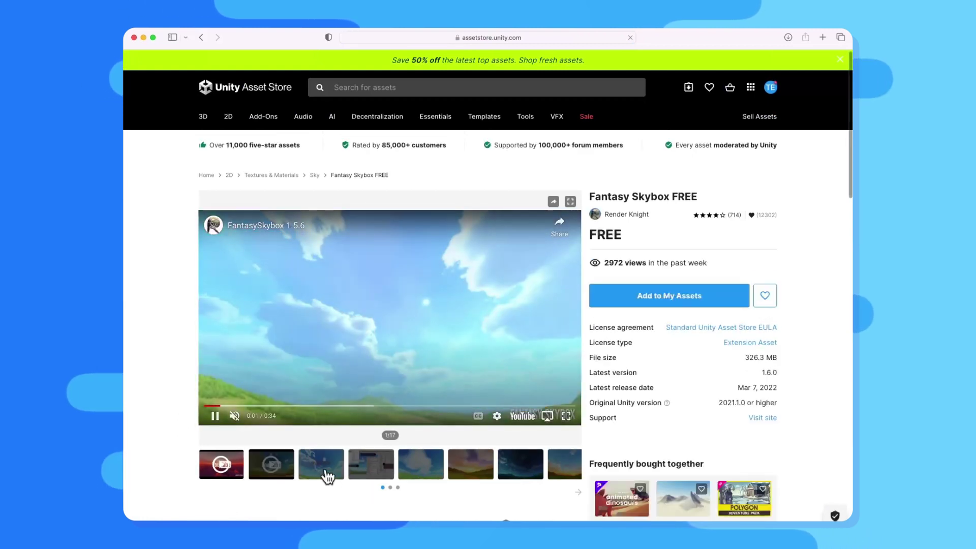
click(327, 472)
click(360, 473)
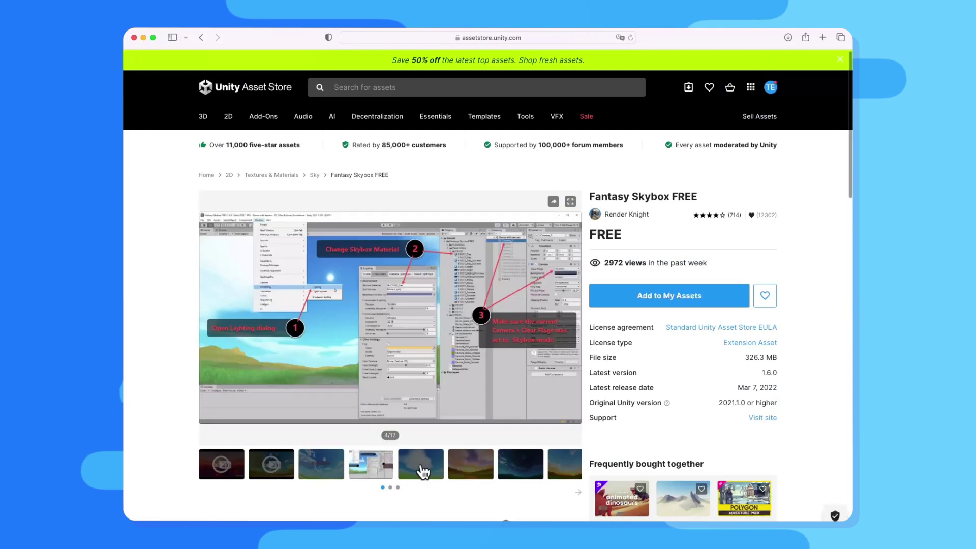
click(421, 465)
click(470, 465)
click(534, 471)
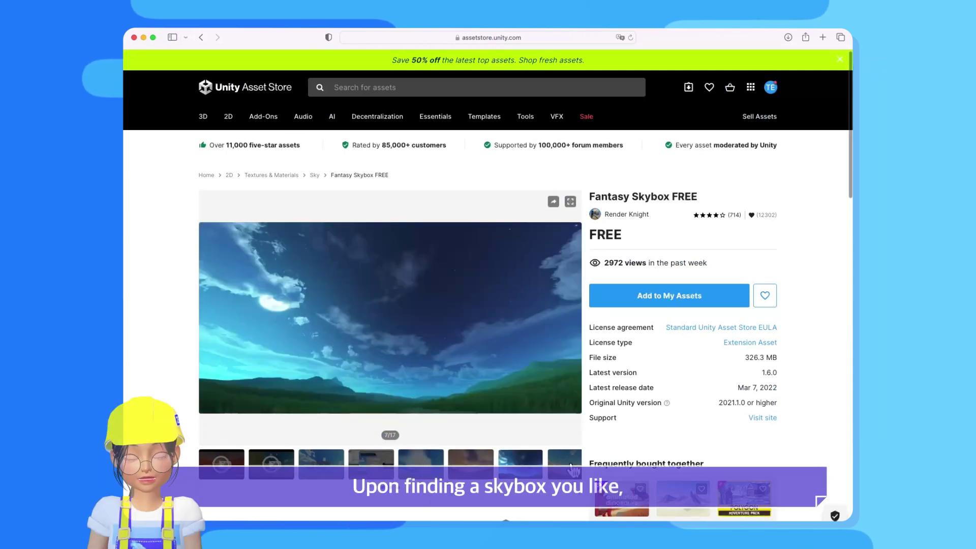
click(564, 471)
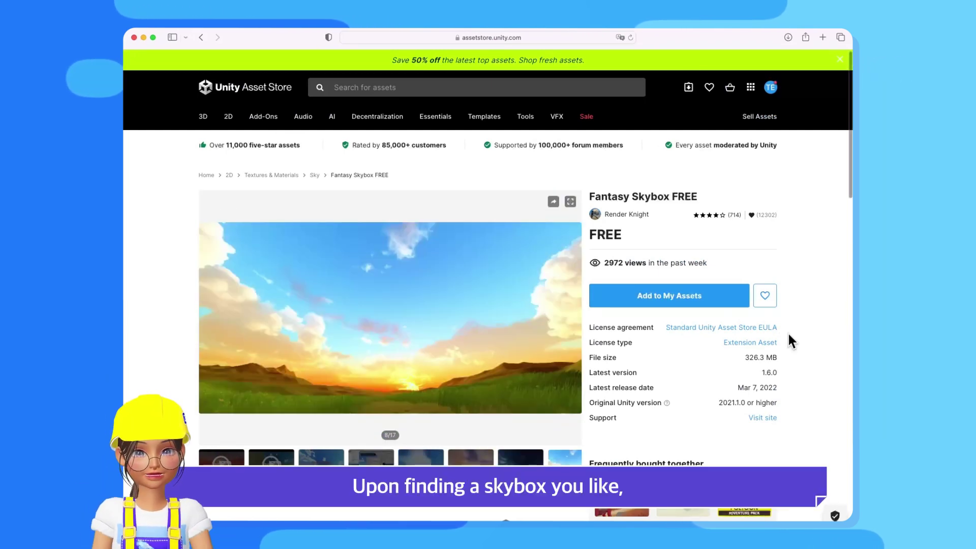
Add Fantasy Skybox FREE to My Assets, accept the terms, and open it in Unity.
click(630, 300)
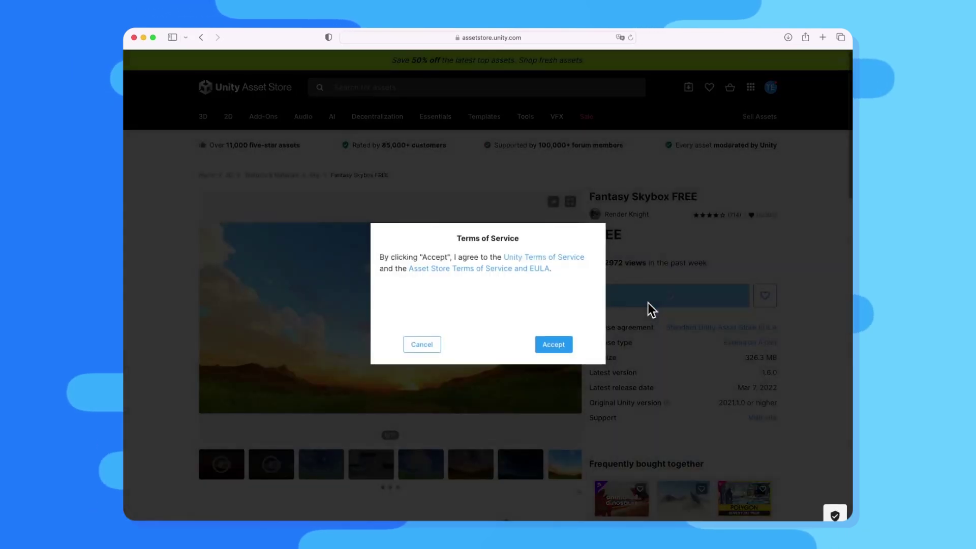
click(568, 344)
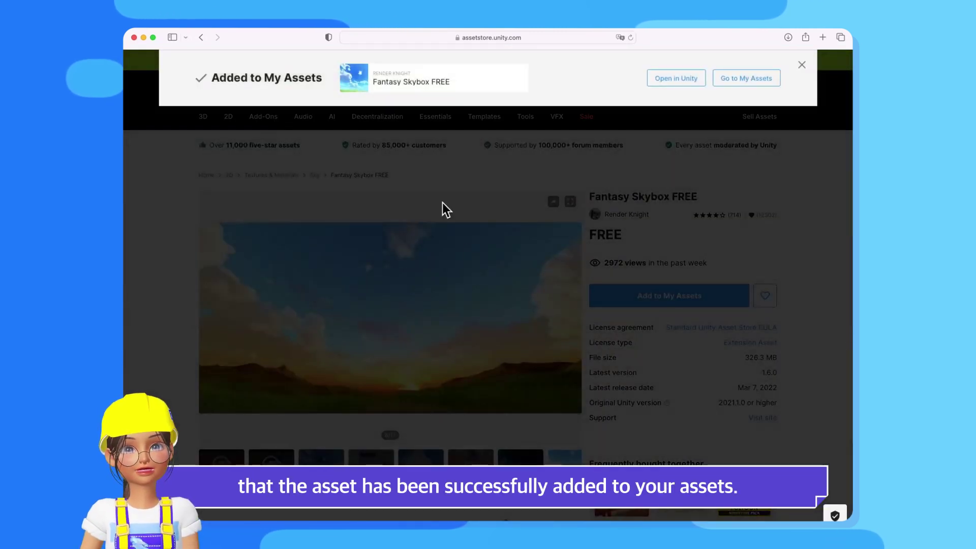
drag(211, 78, 292, 82)
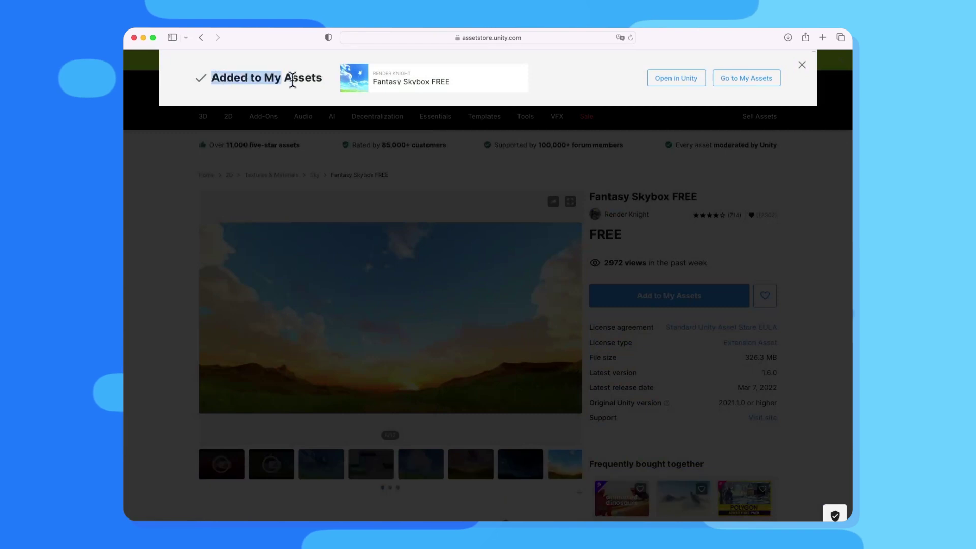
click(325, 89)
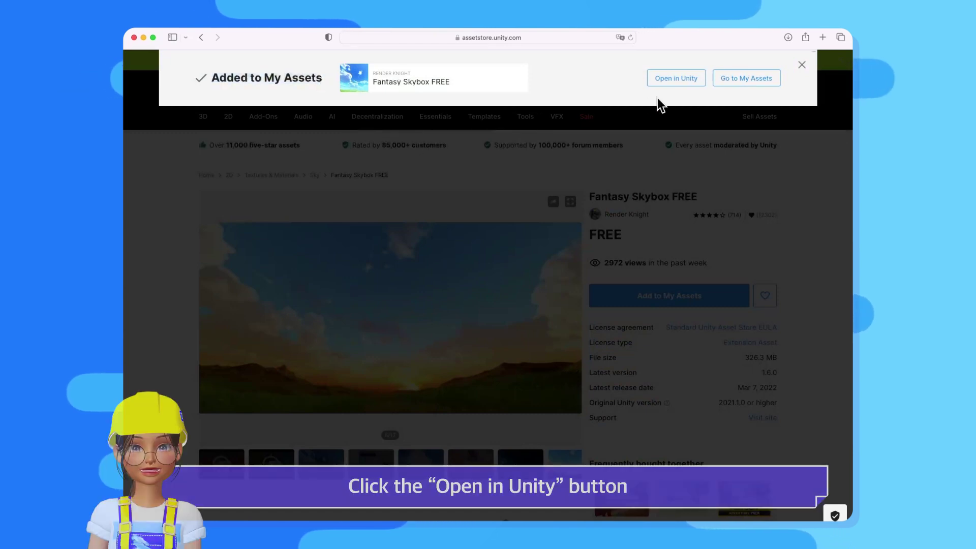
click(663, 82)
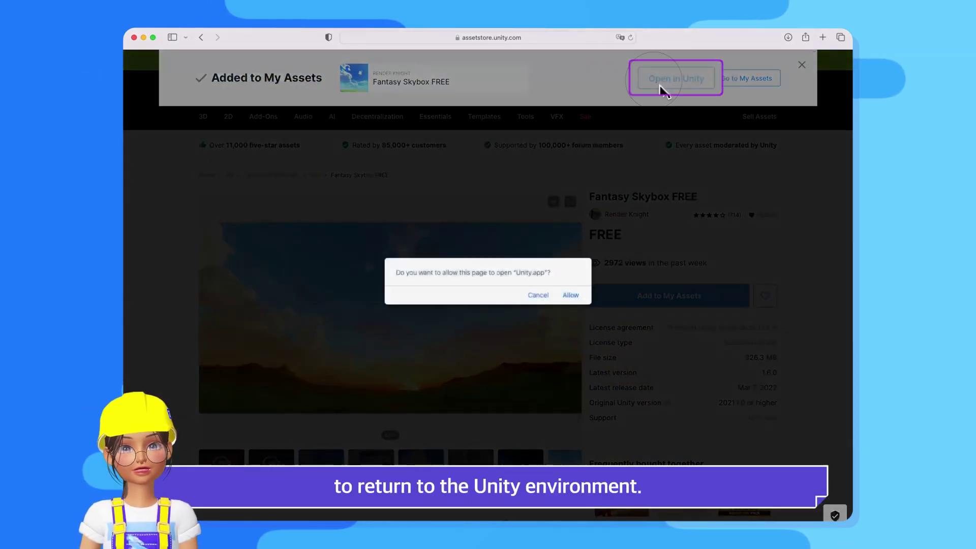
click(571, 293)
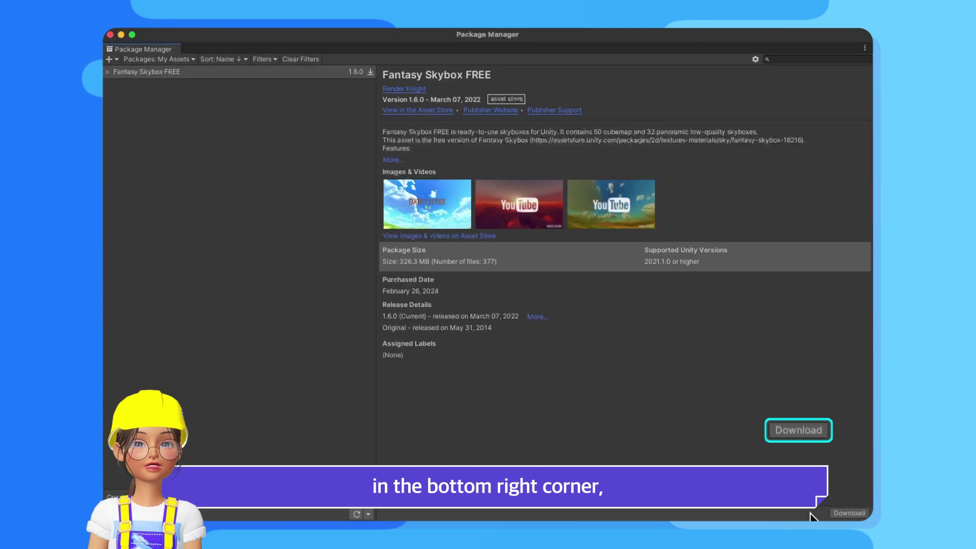
Download Fantasy Skybox FREE in Package Manager and import all its files.
click(848, 512)
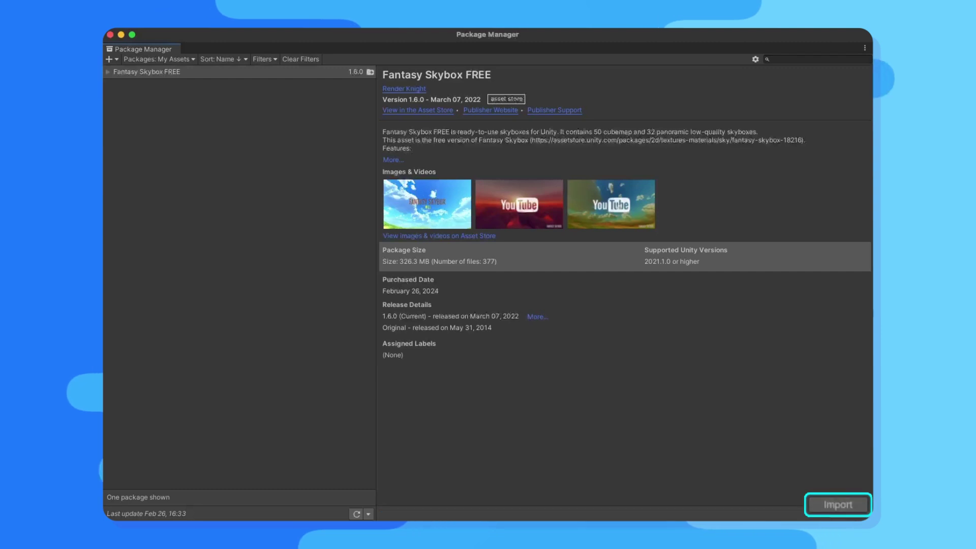
click(842, 505)
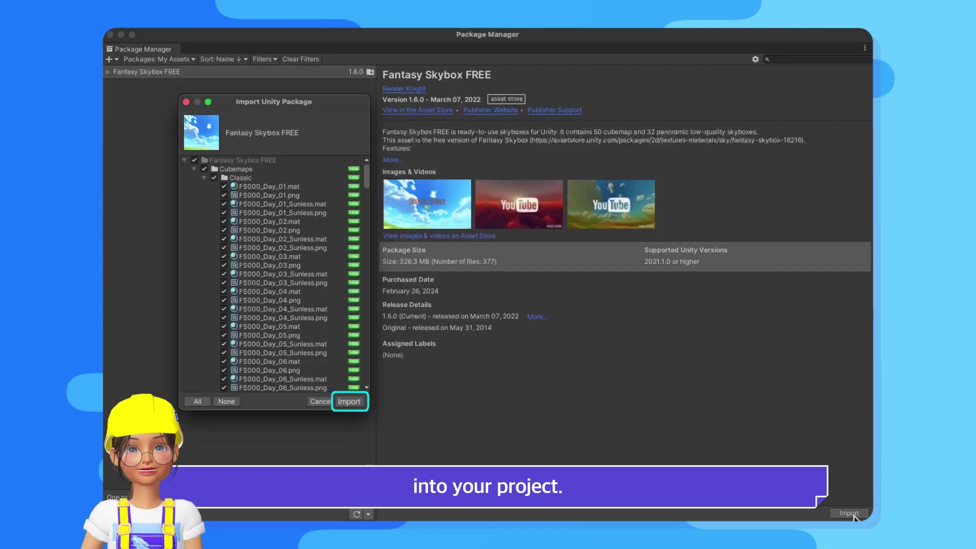
click(350, 399)
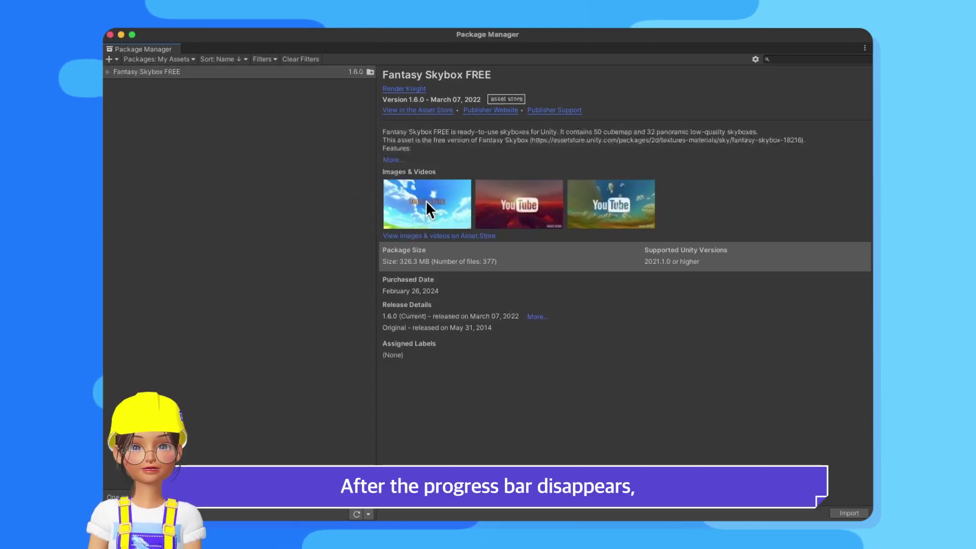
Close the Package Manager, select the Fantasy Skybox FREE folder, and return to the Scene view.
click(111, 34)
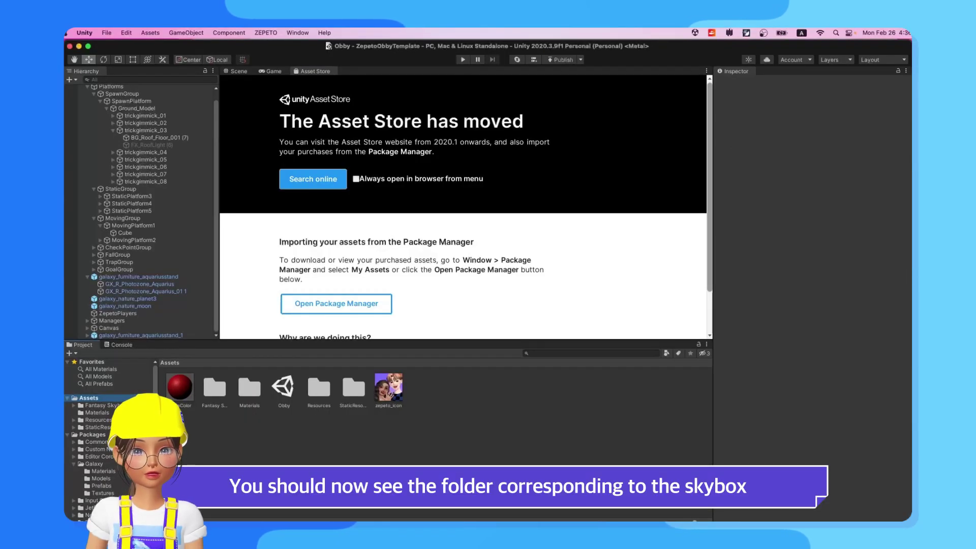
click(216, 392)
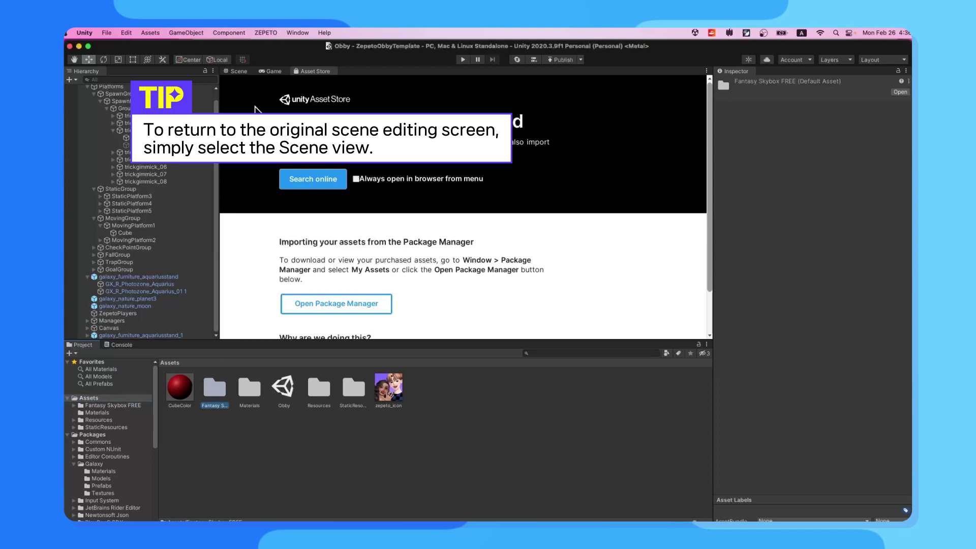
click(238, 71)
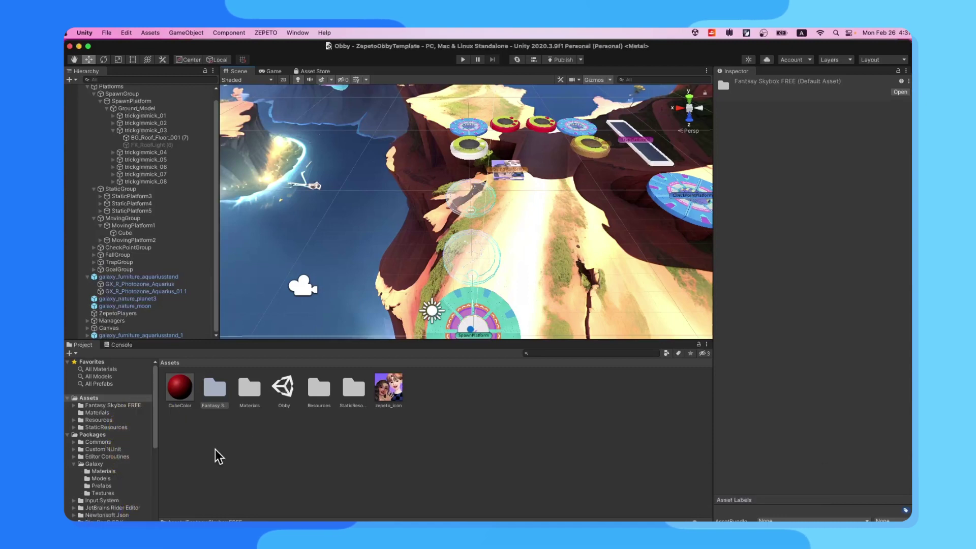
Open Window > Rendering > Lighting, move it aside, and show its Environment settings.
click(306, 32)
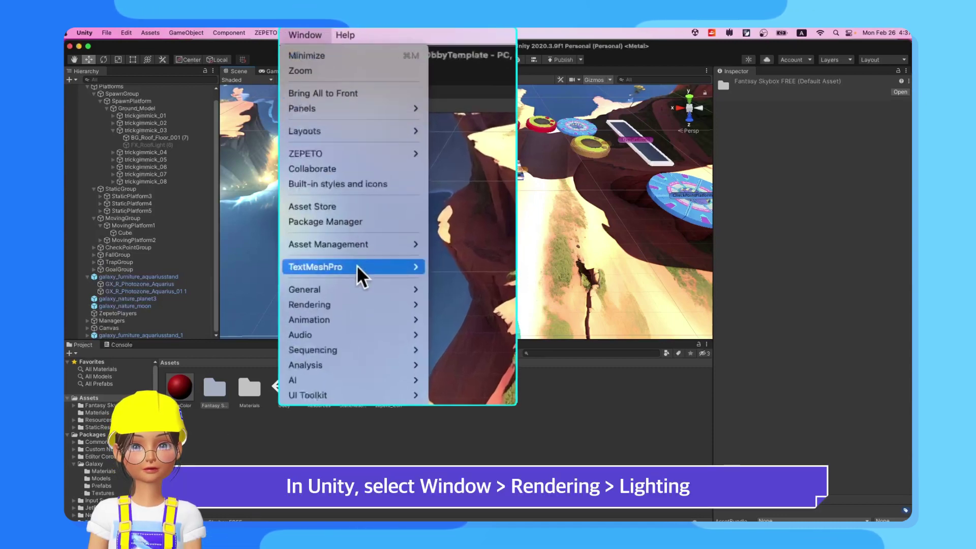
mouse_move(380, 307)
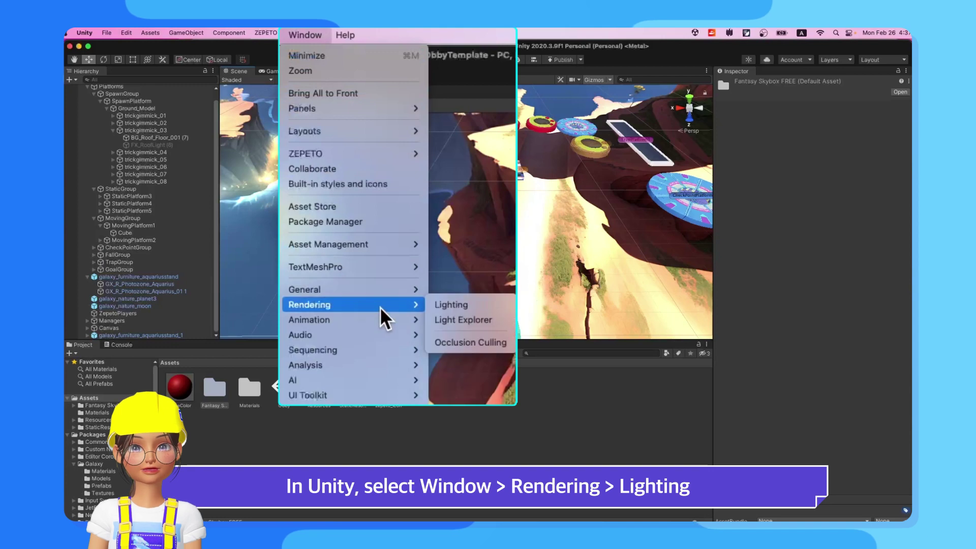
click(465, 305)
drag(503, 213, 799, 218)
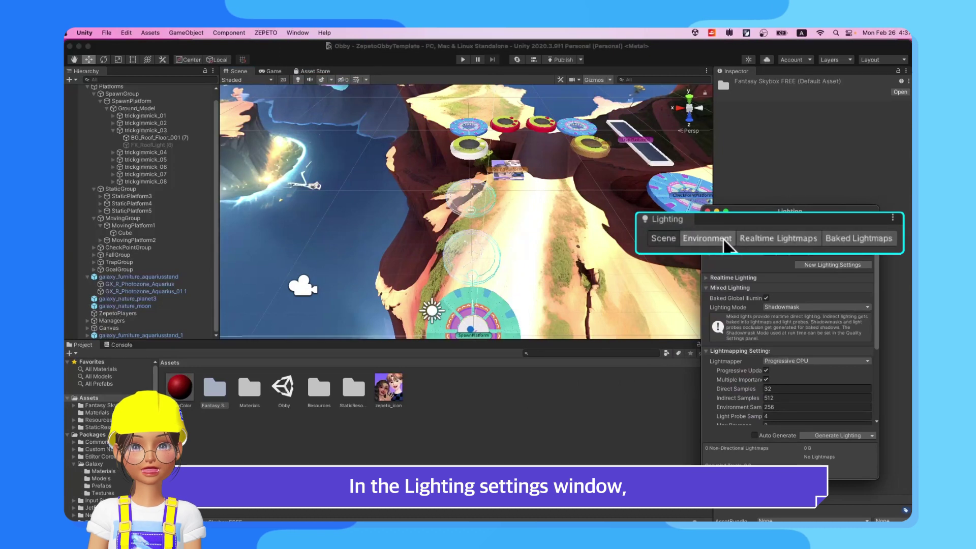
click(747, 237)
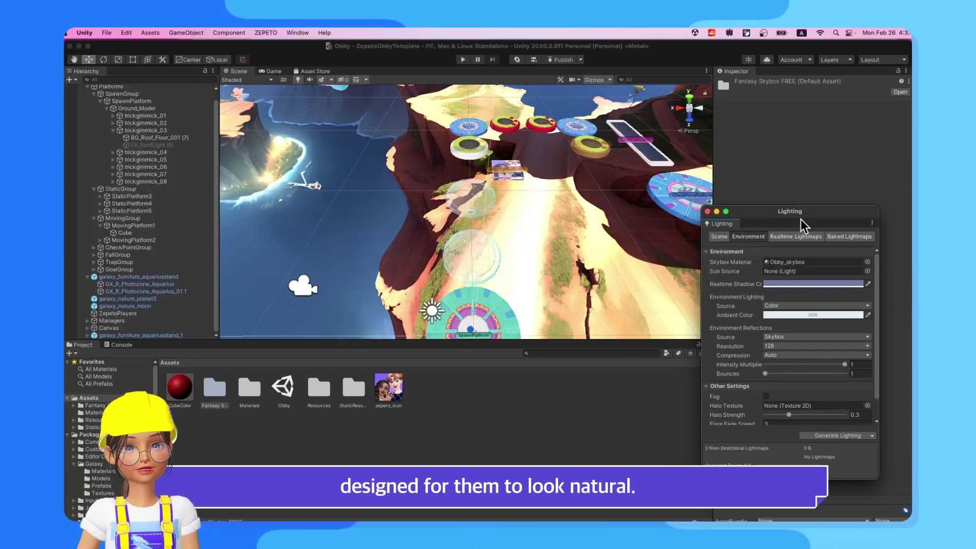
drag(805, 214, 866, 213)
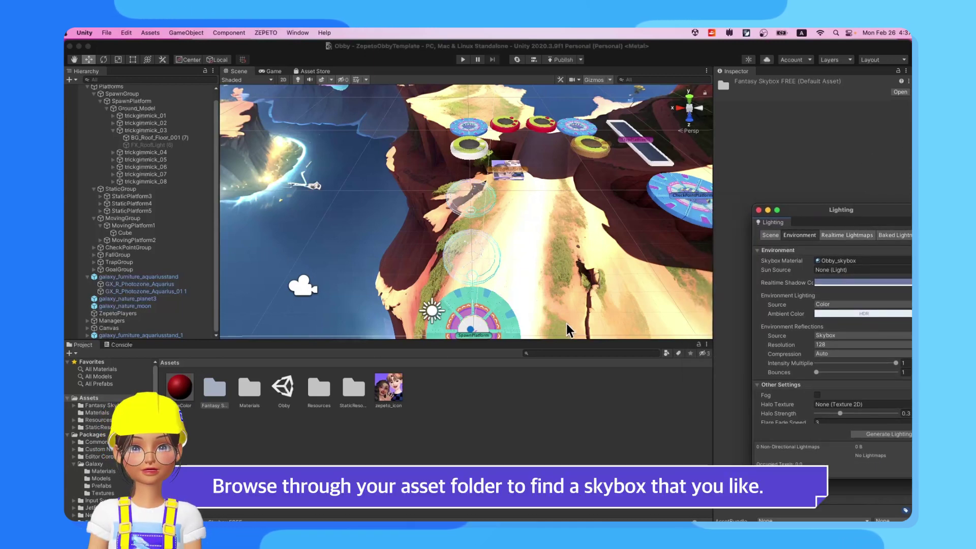
Open Fantasy Skybox FREE > Cubemaps > Classic and apply FS000_Day_01 as the scene skybox.
double_click(215, 389)
double_click(180, 389)
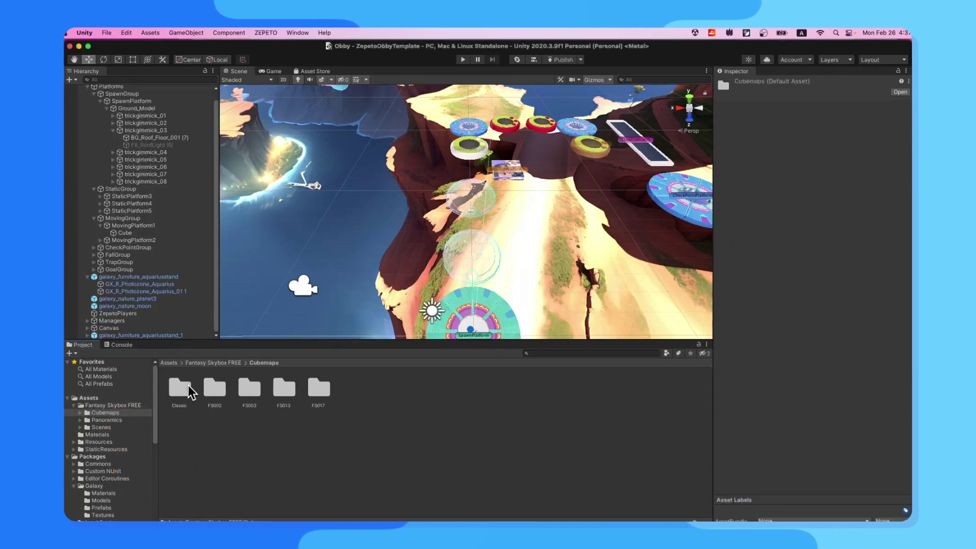
double_click(180, 389)
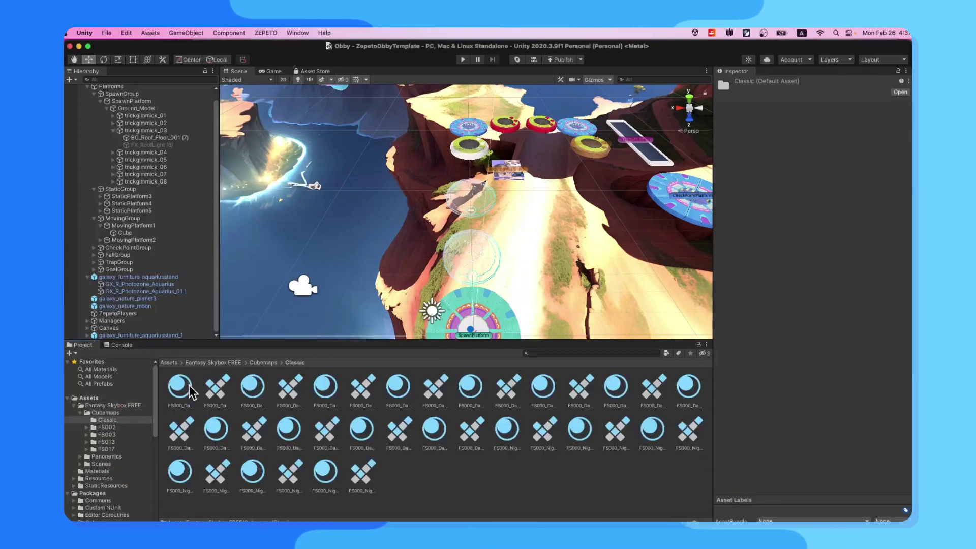
click(910, 222)
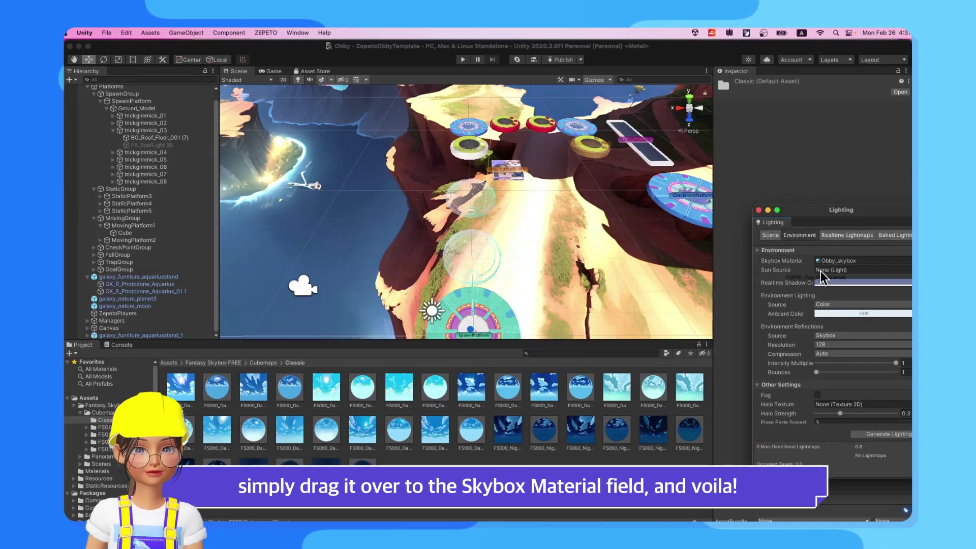
drag(821, 271, 840, 262)
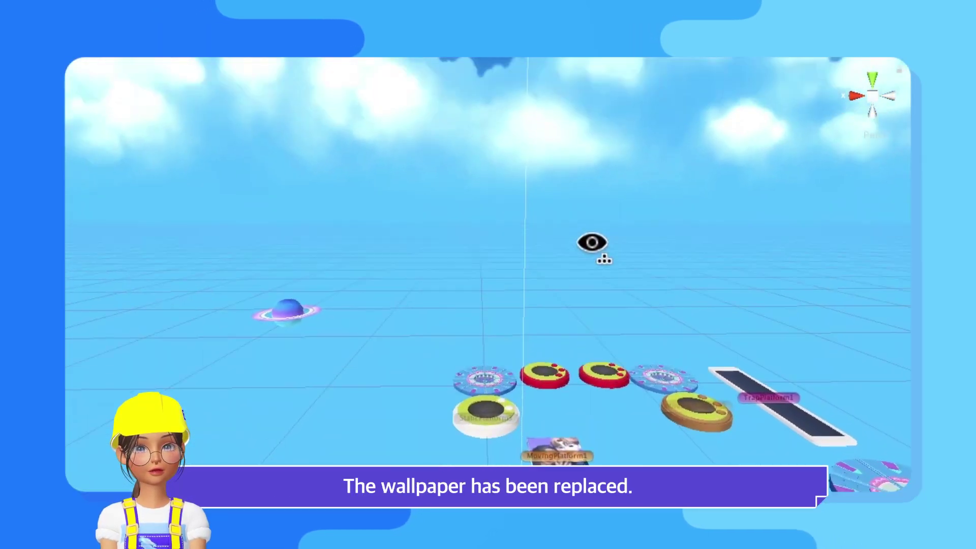
right_drag(592, 242, 613, 155)
right_drag(649, 257, 645, 375)
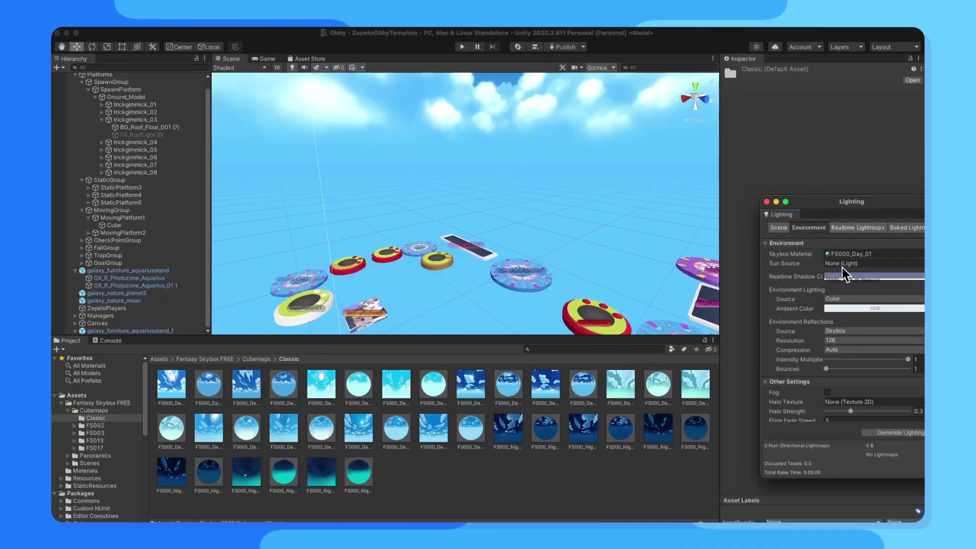
Try FS000_Night_01, then settle on FS000_Night_03 as the Skybox Material.
drag(842, 268, 850, 254)
right_drag(554, 290, 561, 152)
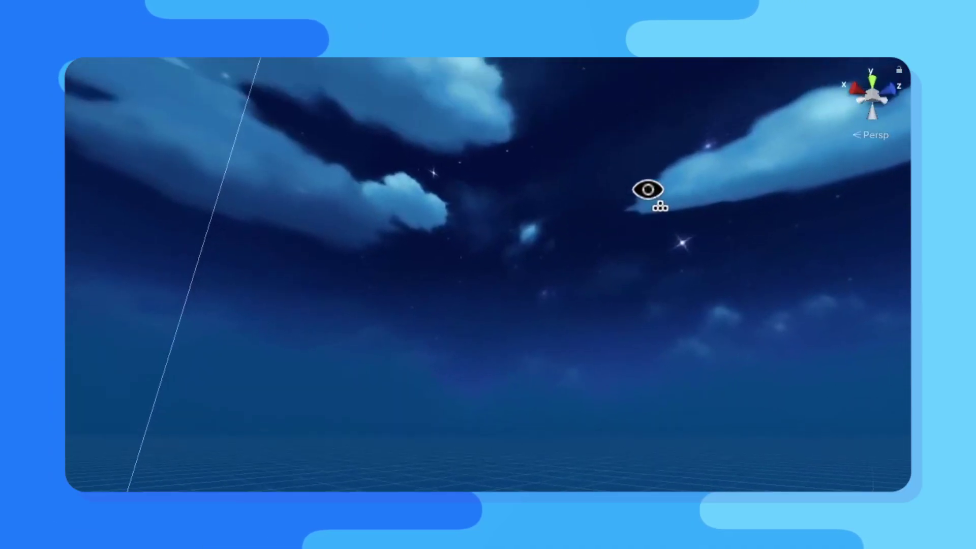
right_drag(648, 190, 697, 343)
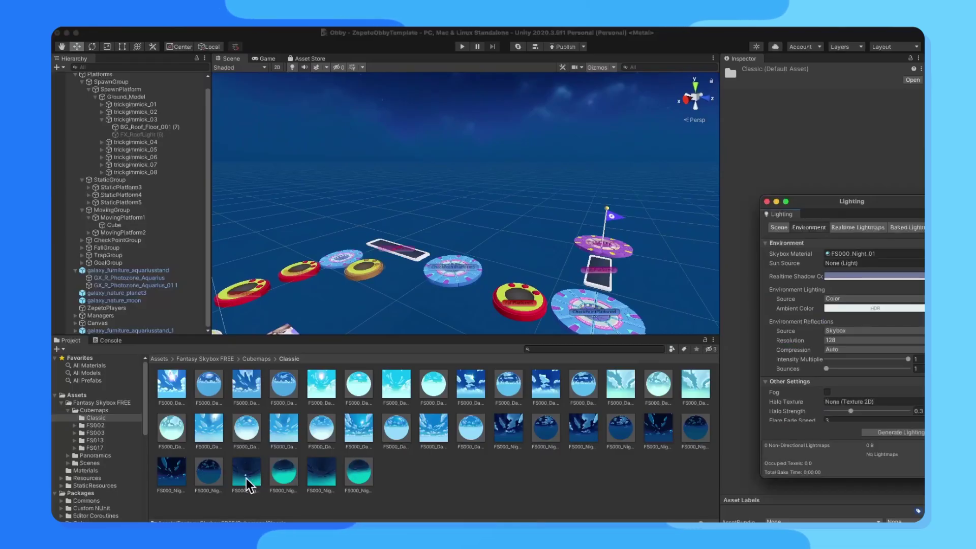
drag(247, 483, 862, 256)
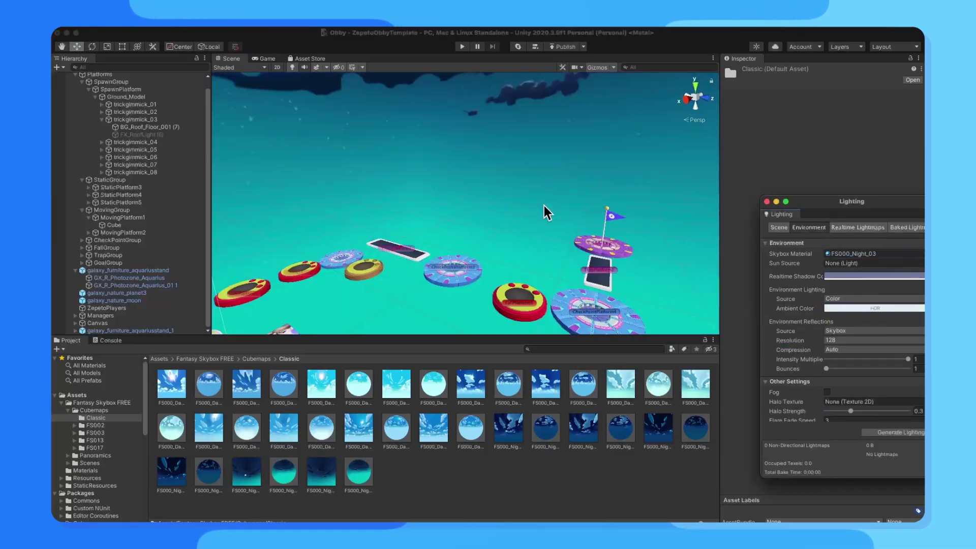
right_drag(546, 213, 372, 276)
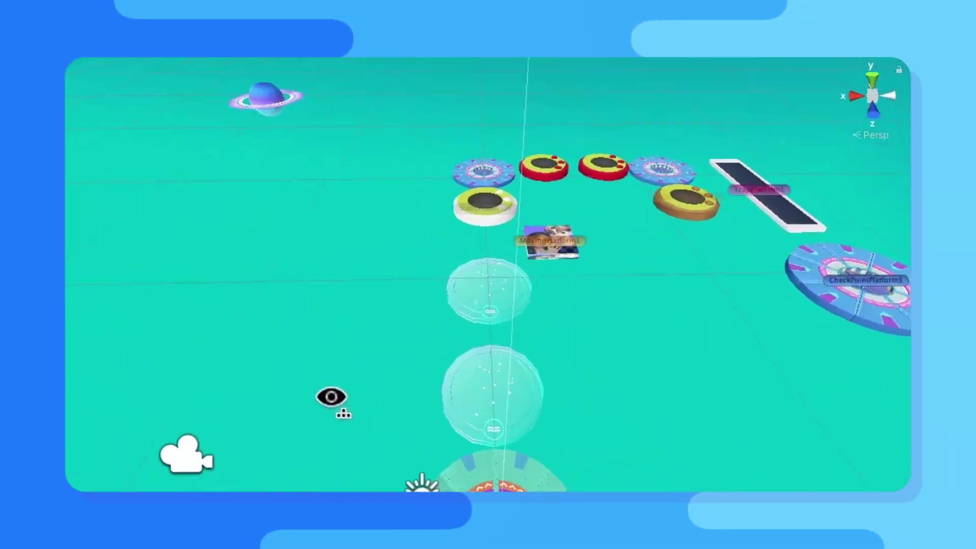
right_drag(331, 397, 486, 366)
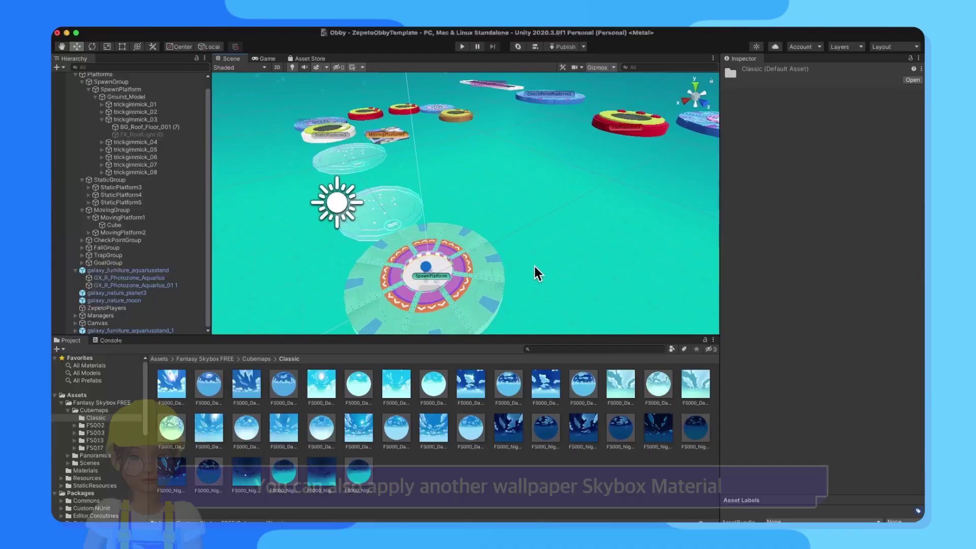
Apply Forest_sky from Assets > Resources > Skybox as the scene's Skybox Material.
click(71, 396)
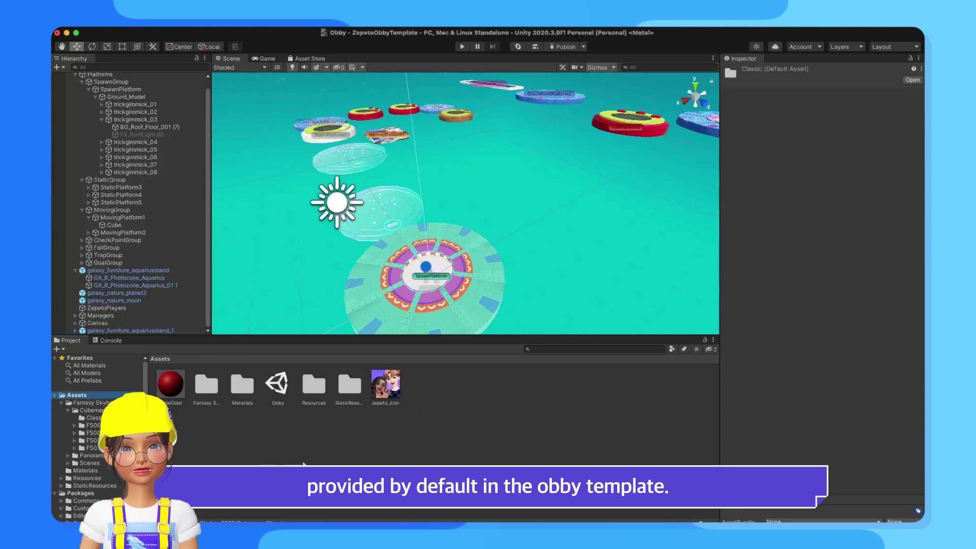
double_click(317, 385)
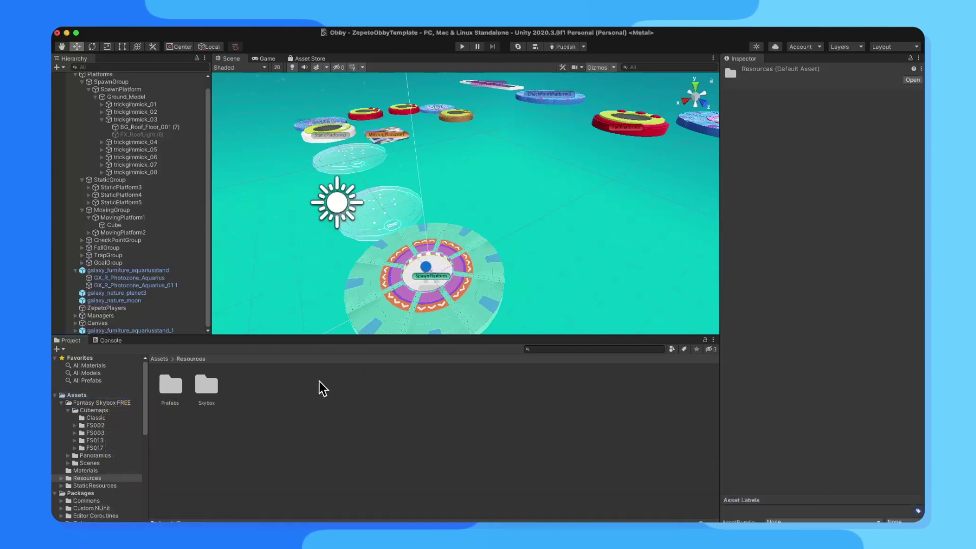
double_click(218, 386)
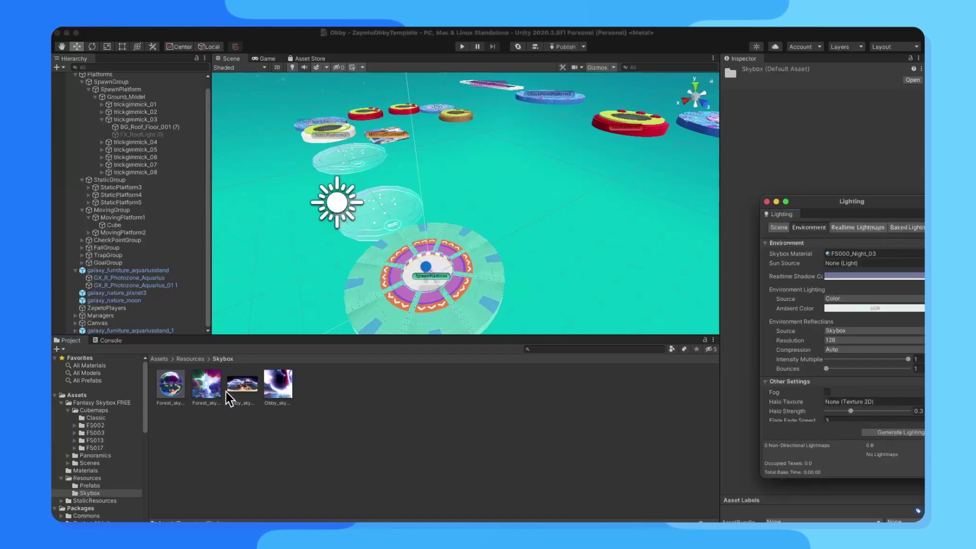
drag(210, 391, 856, 254)
right_drag(562, 277, 576, 164)
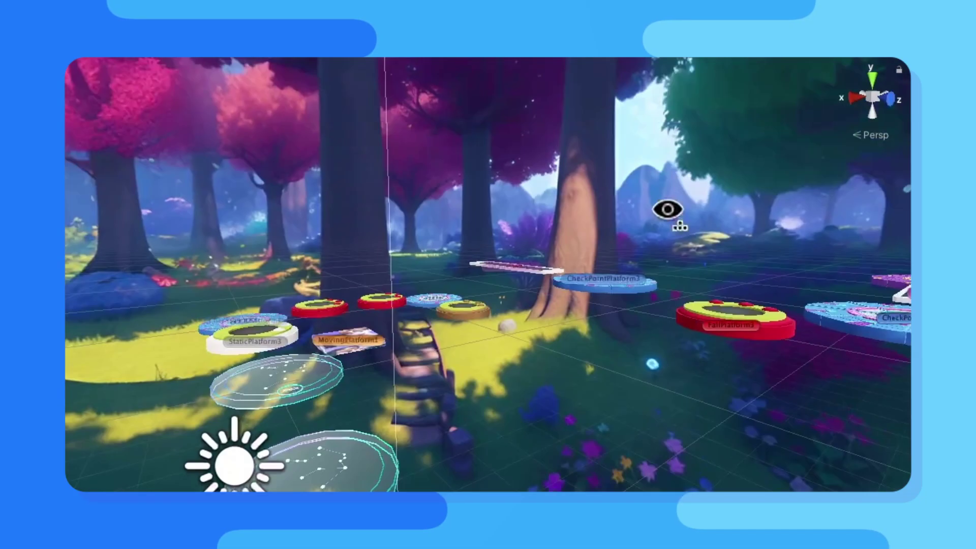
right_drag(667, 210, 691, 294)
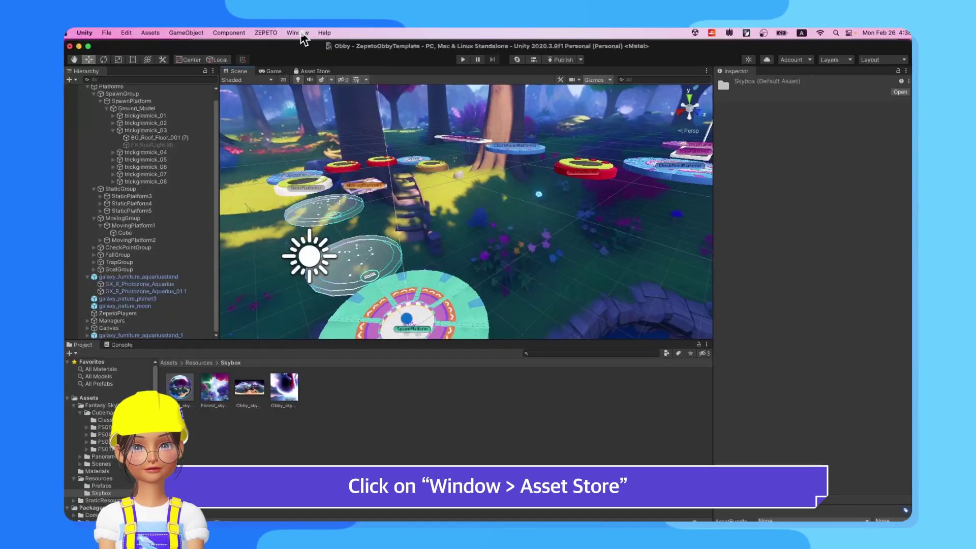
Open the Asset Store website in the browser again through Window > Asset Store > Search online.
click(297, 33)
click(339, 147)
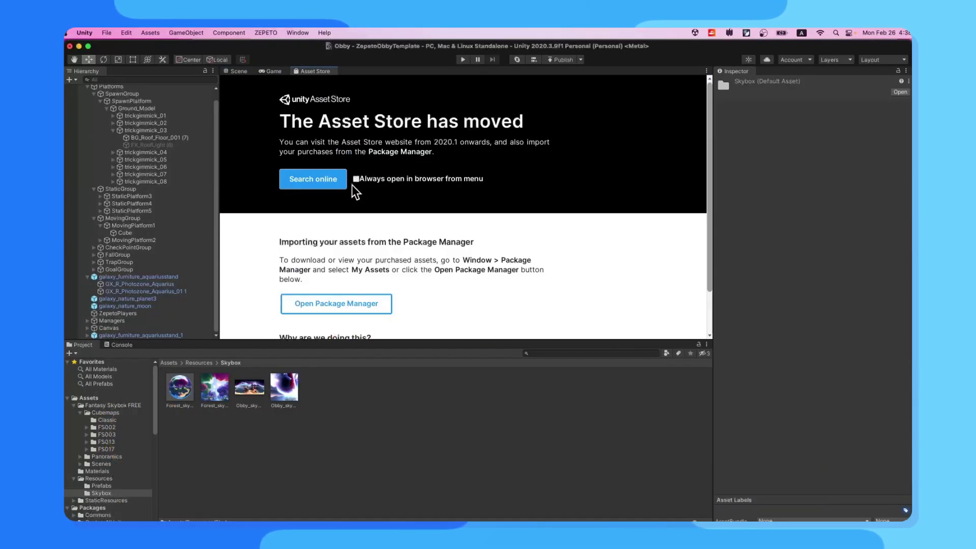
click(322, 186)
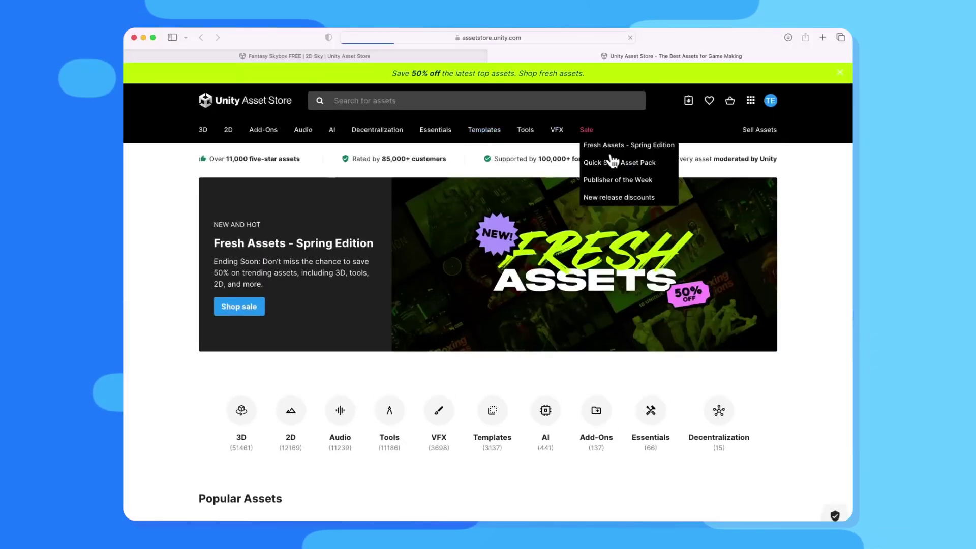
Search the Asset Store for 'bgm' and filter the results to Free Assets.
click(375, 100)
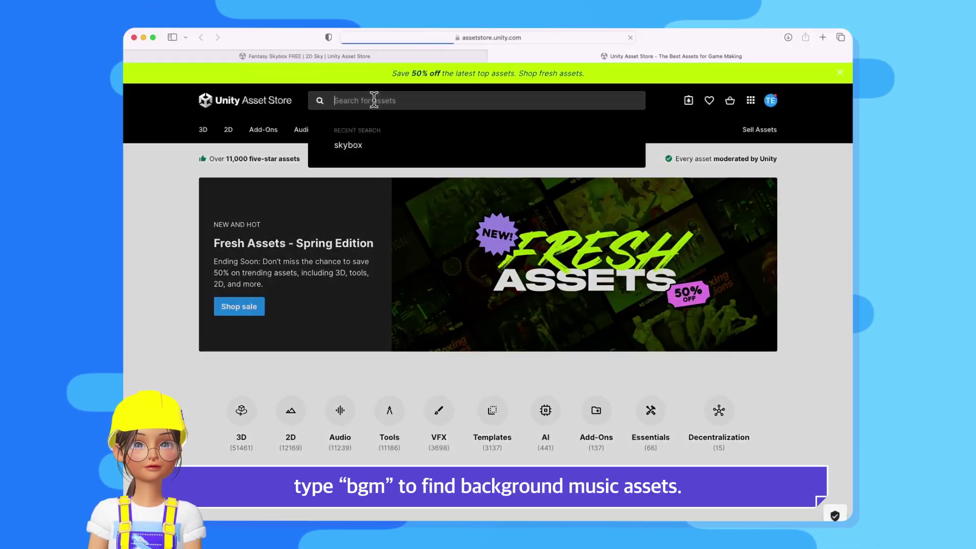
text(bgm)
key(Return)
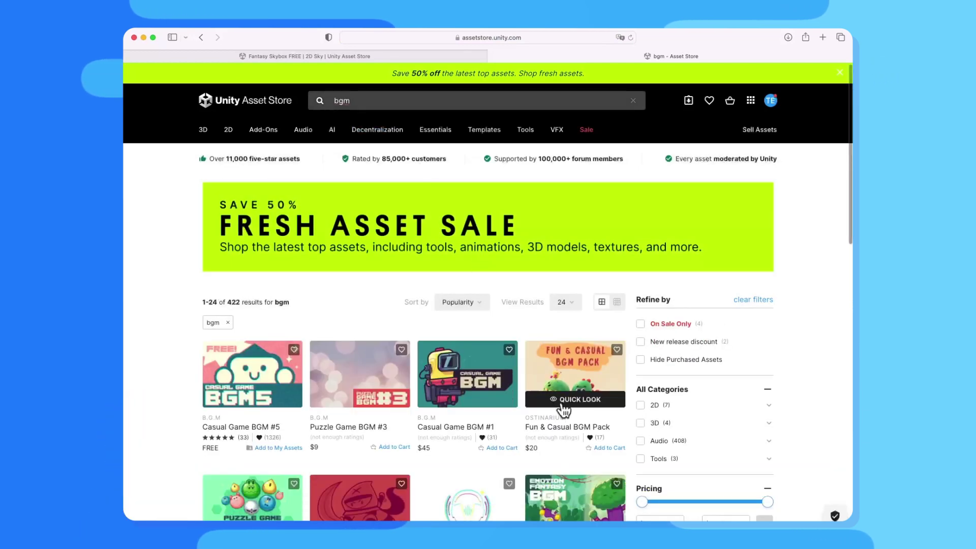
scroll(635, 426, down, 3)
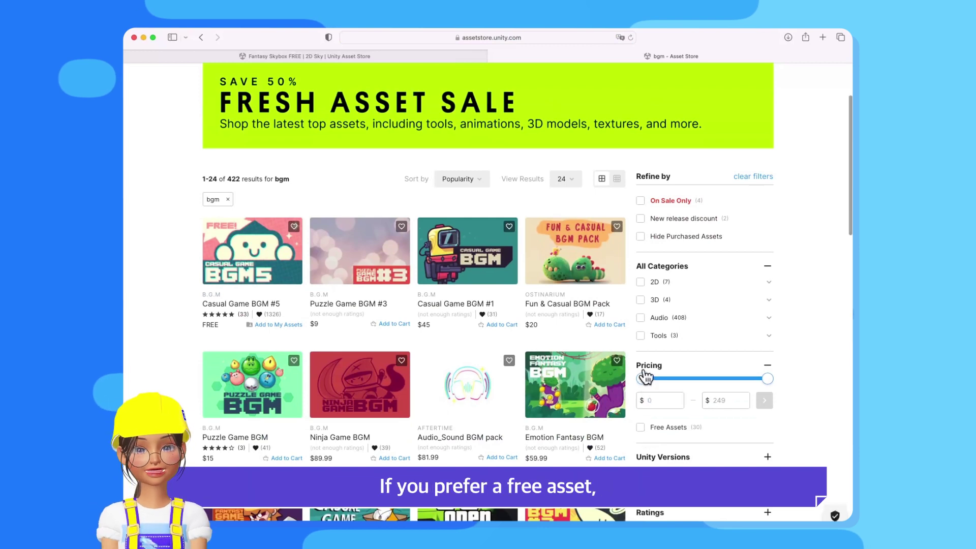
click(641, 428)
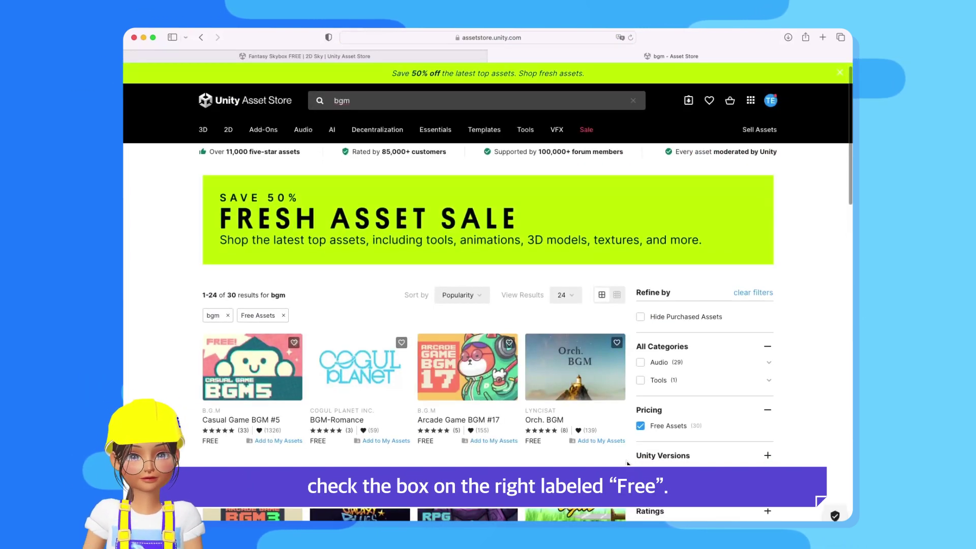
scroll(305, 463, down, 3)
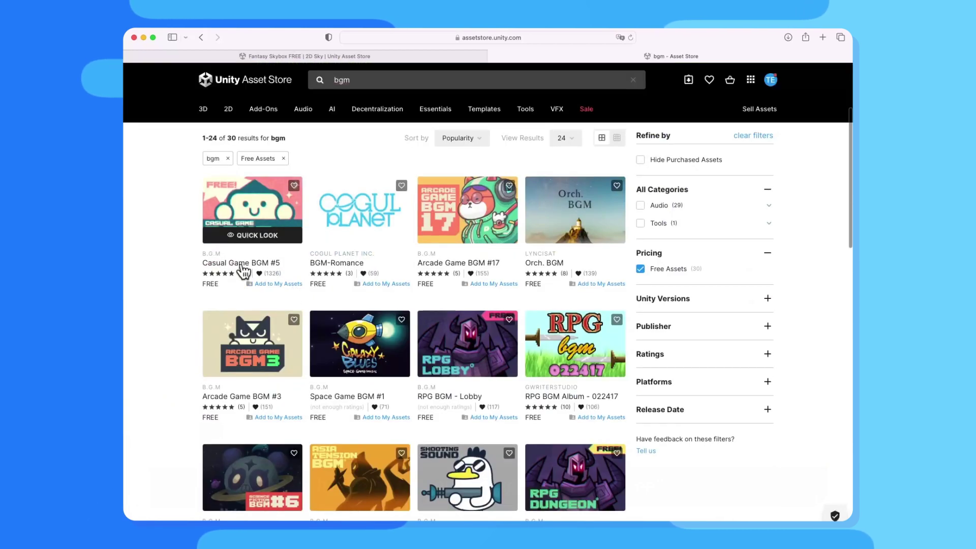
Open Casual Game BGM #5, preview a track, add it to My Assets, and open it in Unity.
click(248, 212)
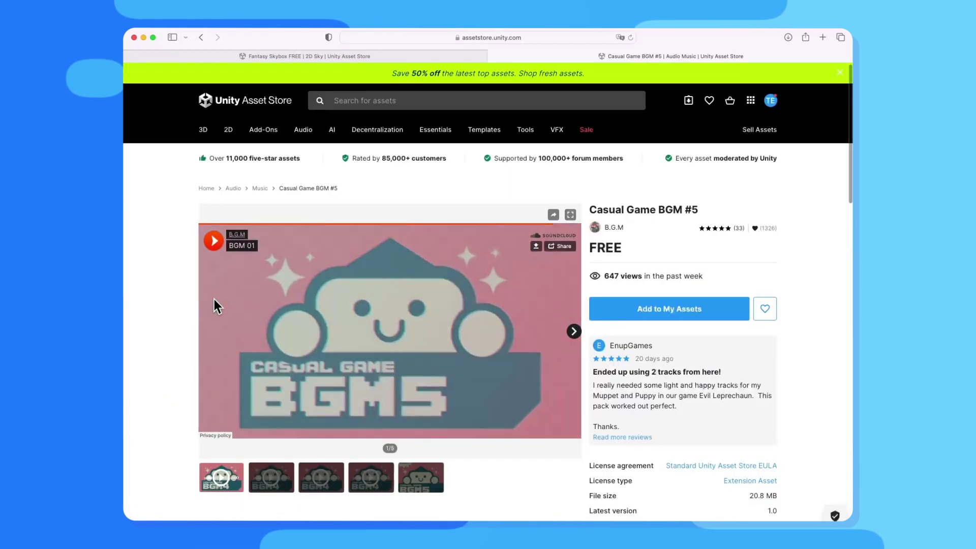
click(213, 241)
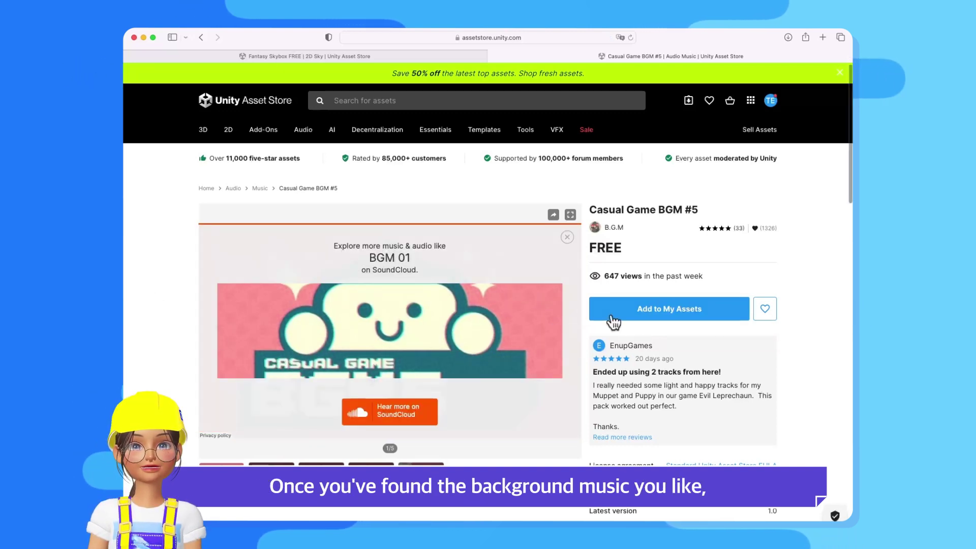
click(687, 321)
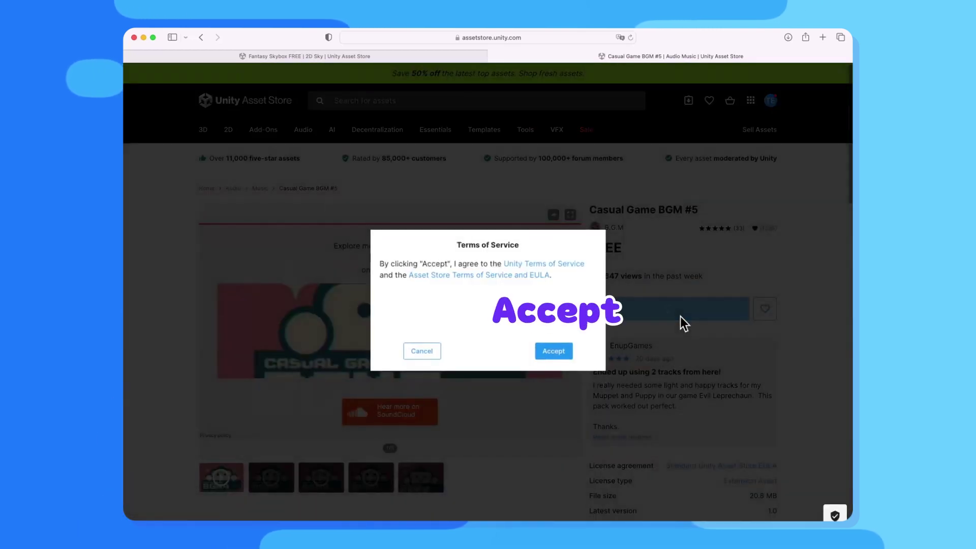
click(554, 351)
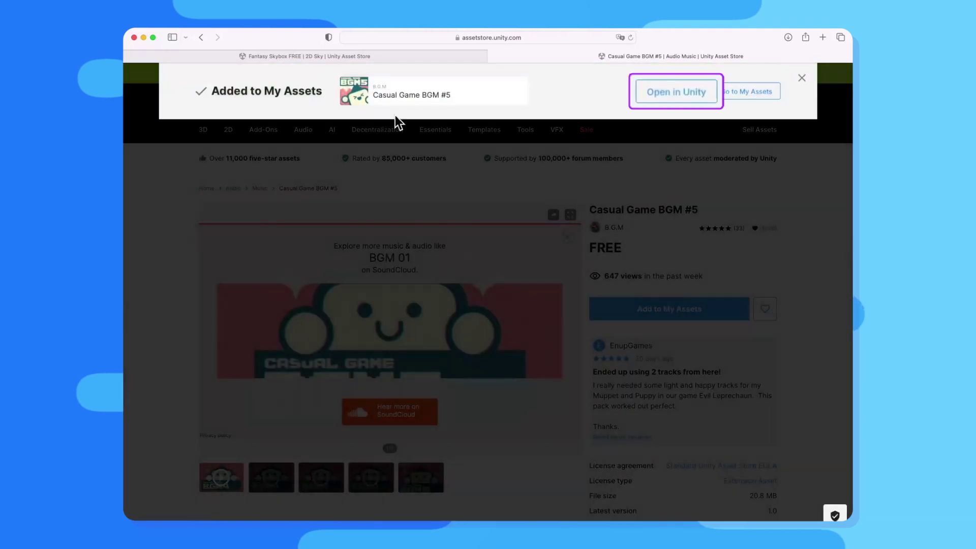
click(691, 97)
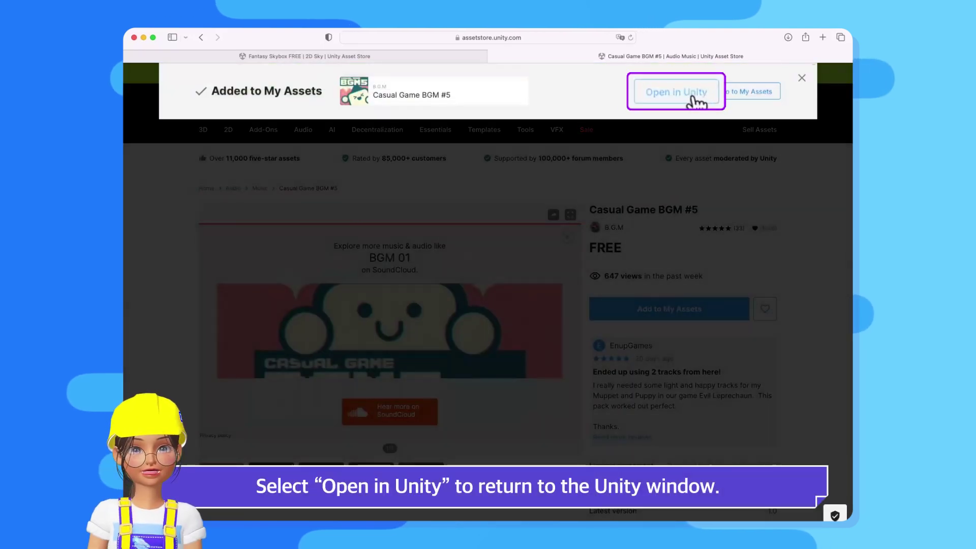
click(570, 295)
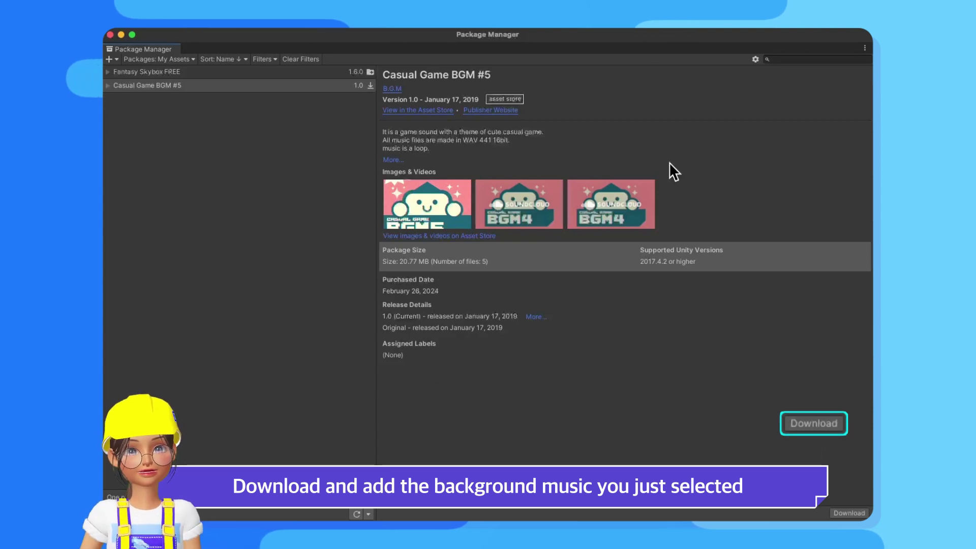
Download and import all files of the Casual Game BGM #5 package, then close Package Manager.
click(846, 514)
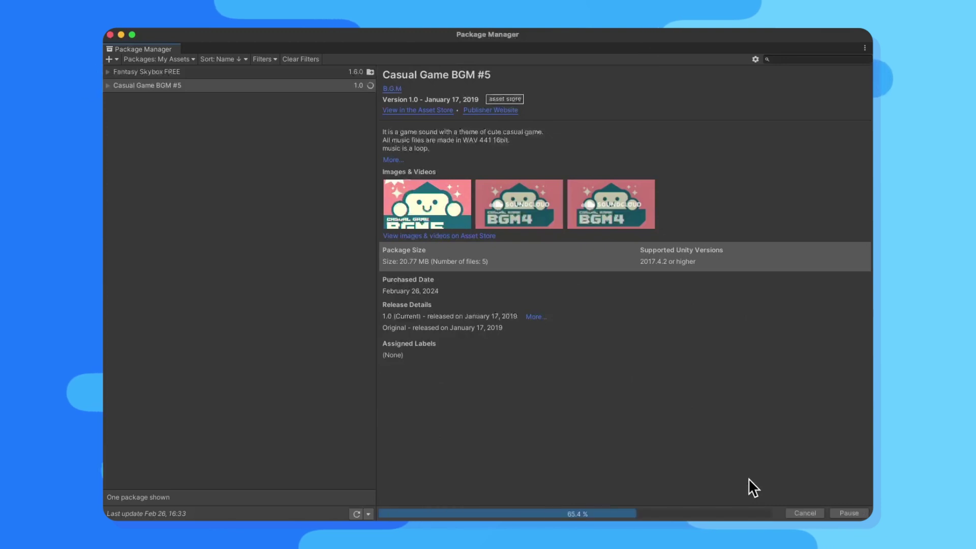
click(810, 509)
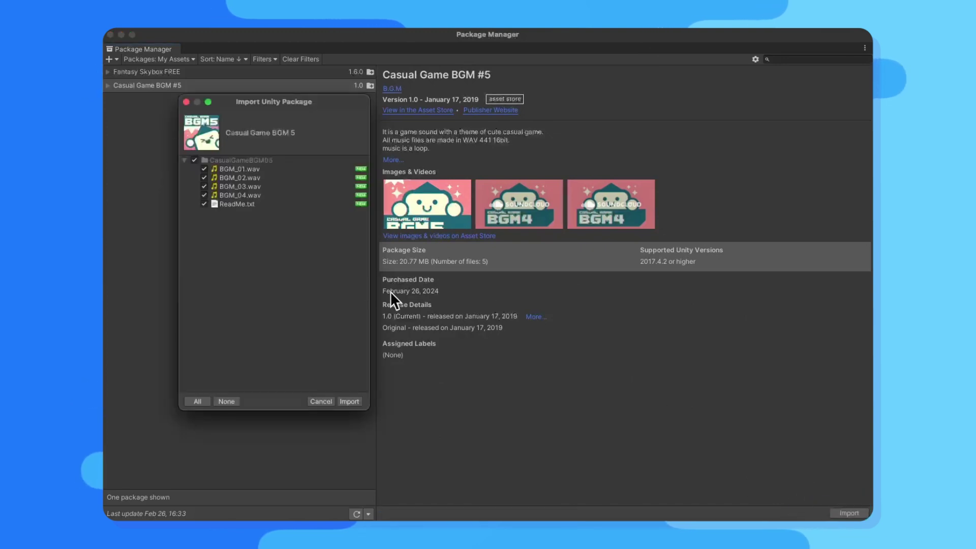
click(344, 401)
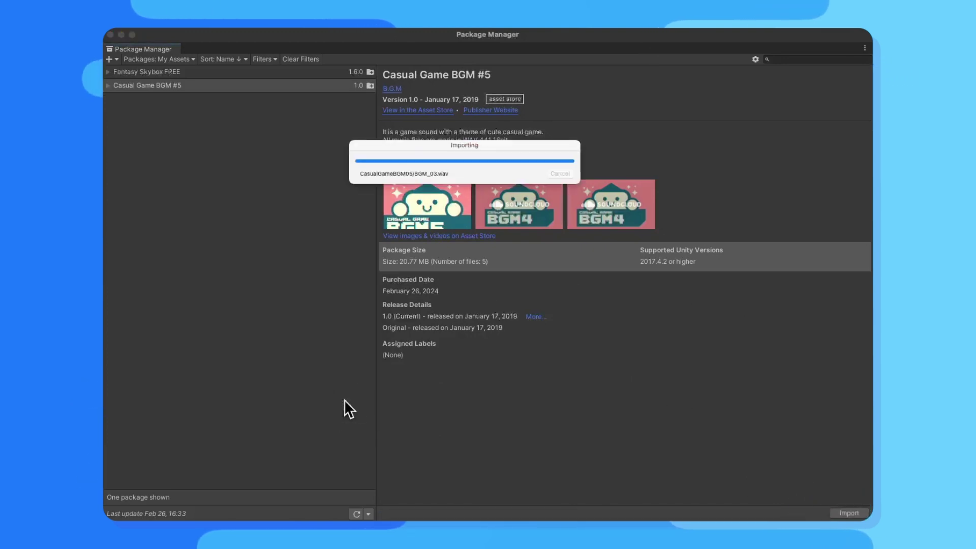
click(110, 35)
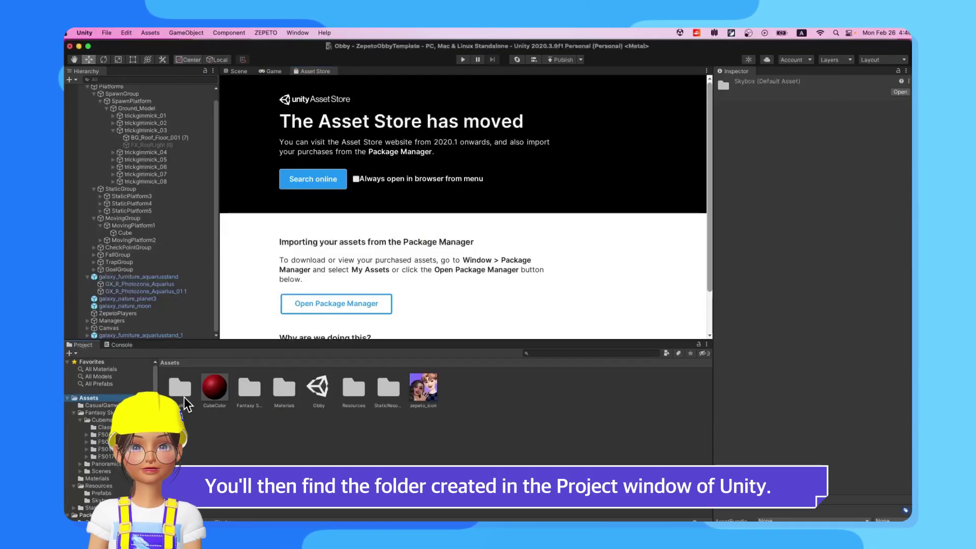
Open the CasualGameBGM05 folder and create an empty GameObject named BGM in the Obby scene.
double_click(181, 389)
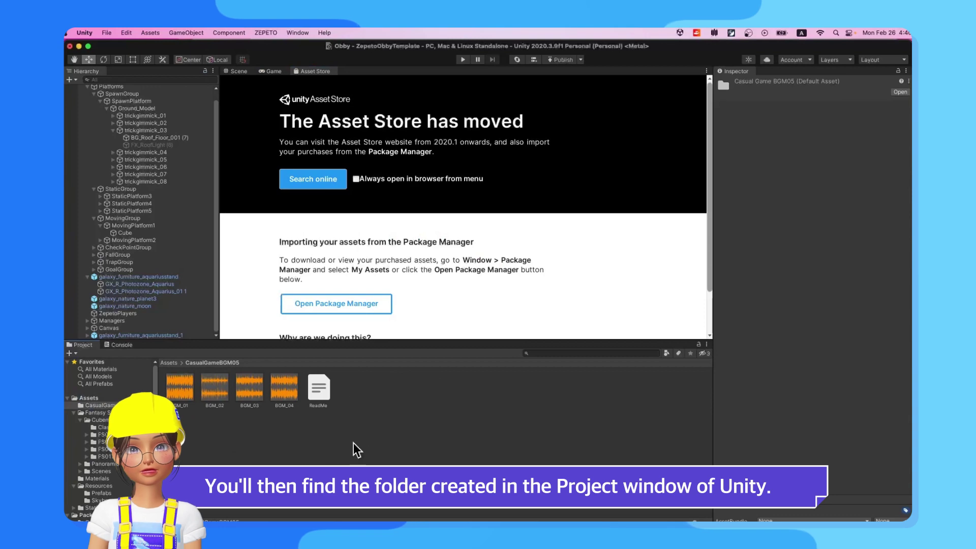
click(239, 71)
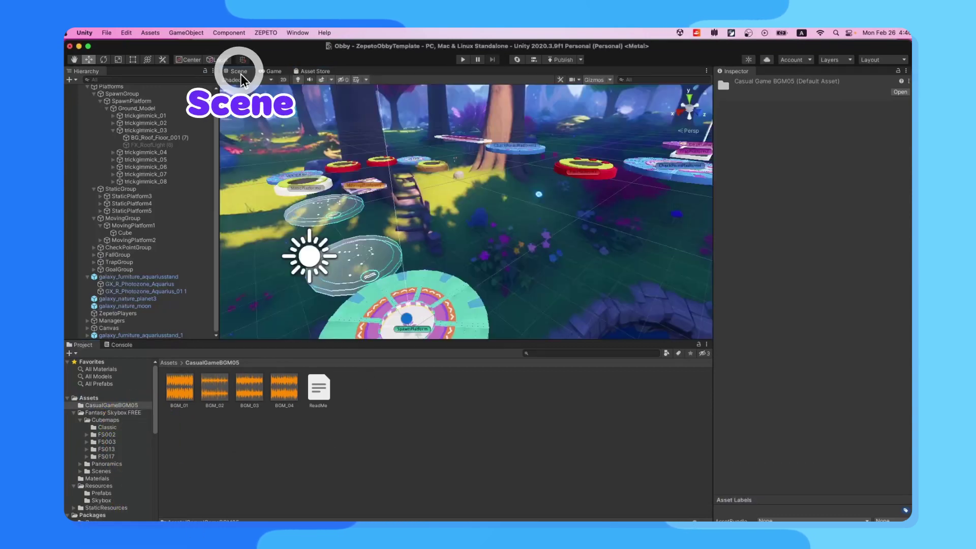
click(88, 86)
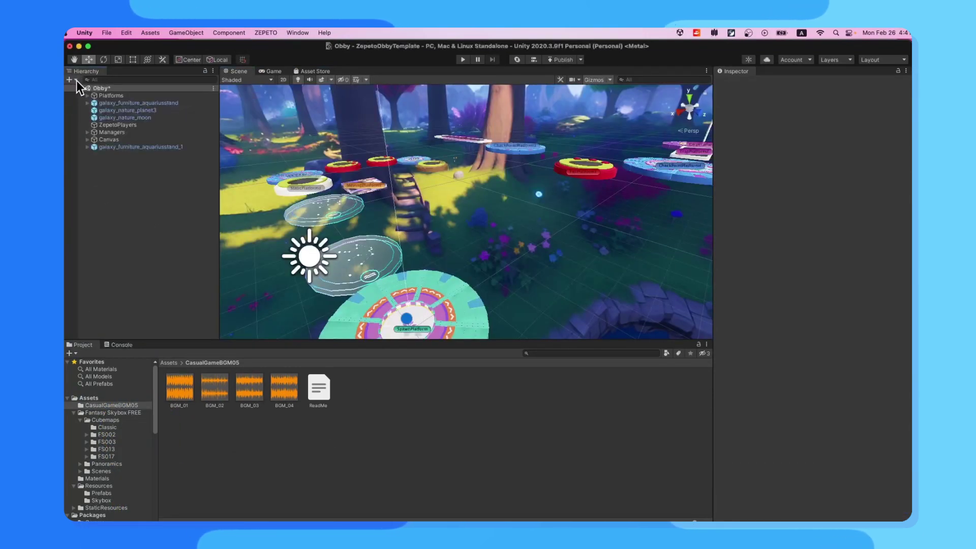
click(73, 80)
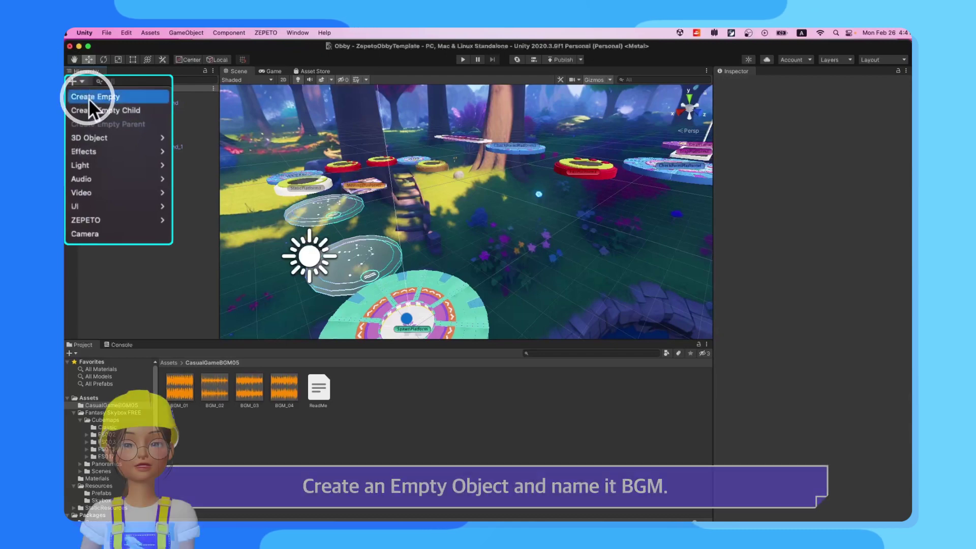
click(88, 98)
text(BGM)
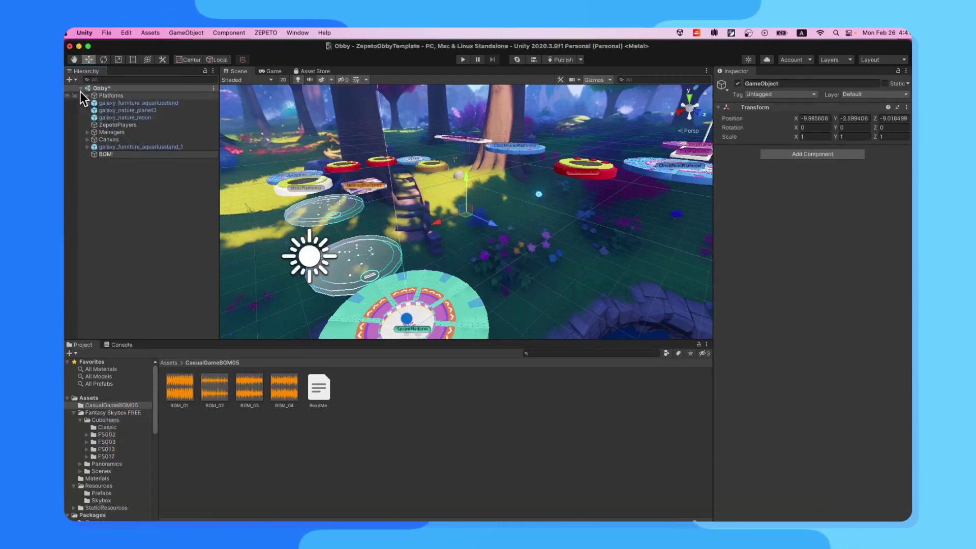
key(Return)
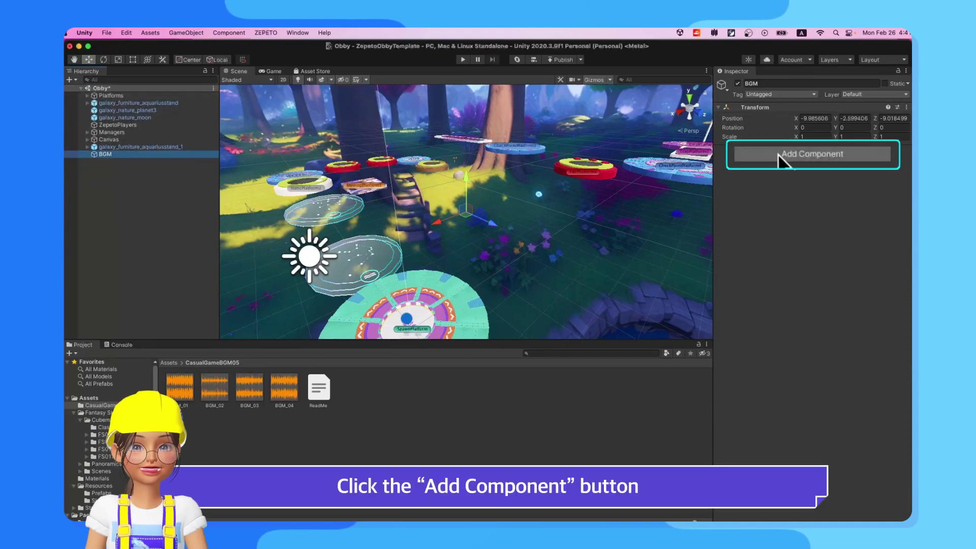
Add an Audio Source to BGM, assign the BGM_01 clip, and enable Loop.
click(821, 156)
text(audi)
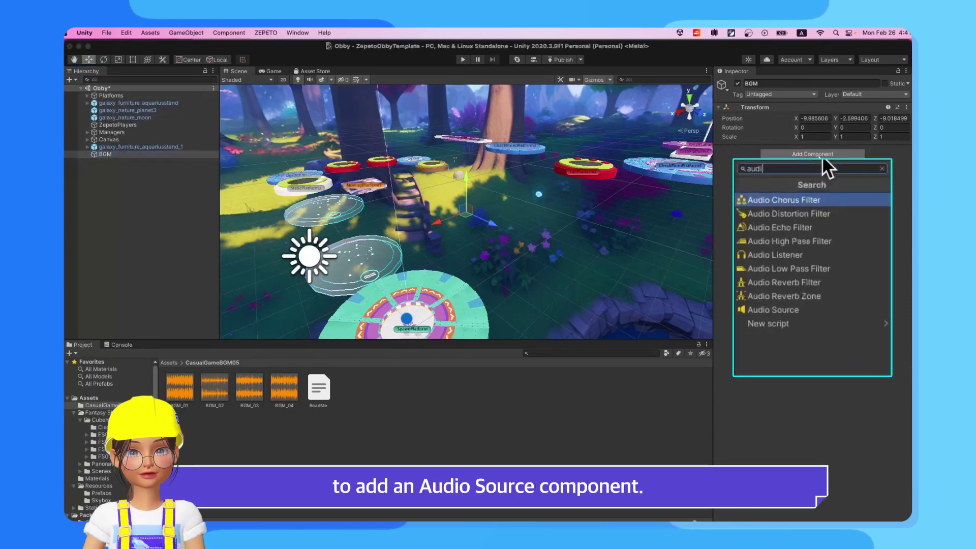
text(o source)
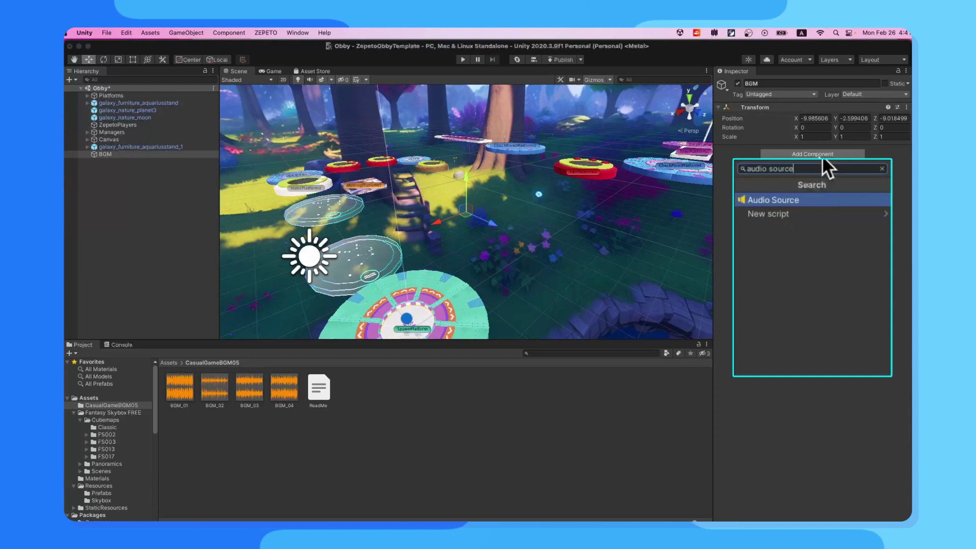
click(808, 200)
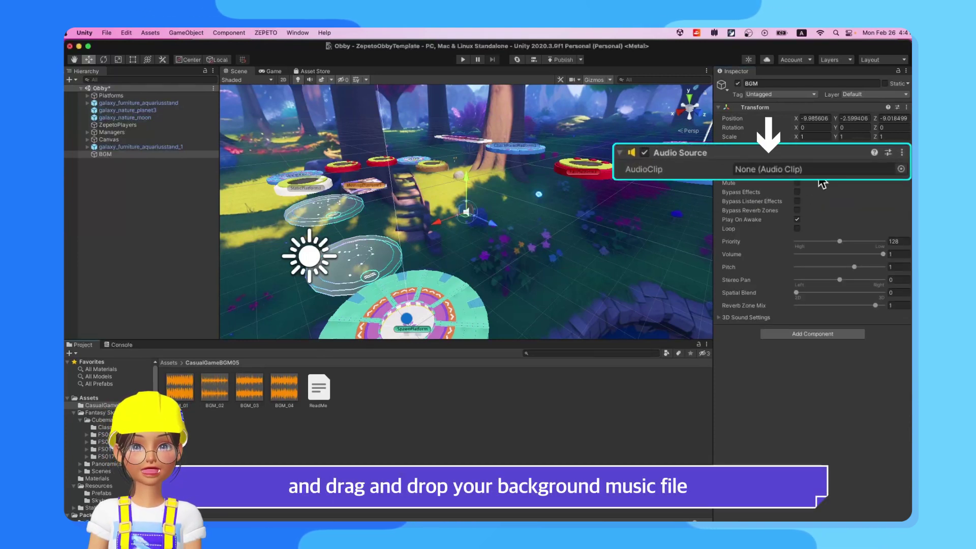
drag(765, 158, 764, 159)
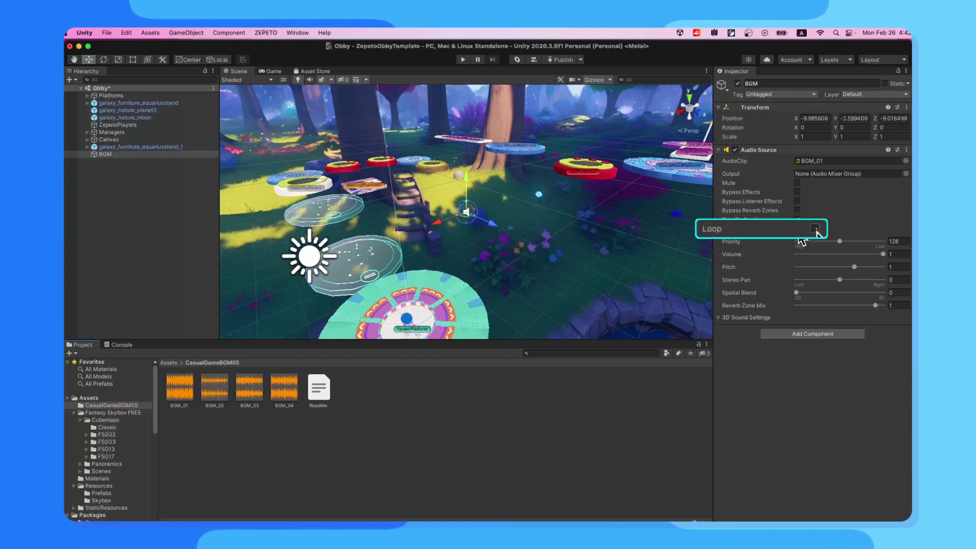
click(798, 229)
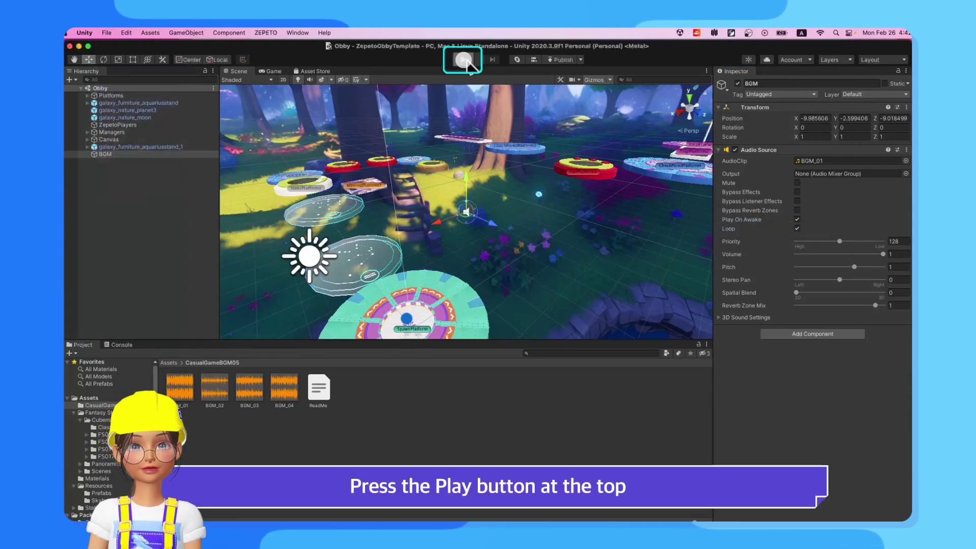
Enter Play mode to hear the looping BGM_01 music in the Obby game.
click(465, 60)
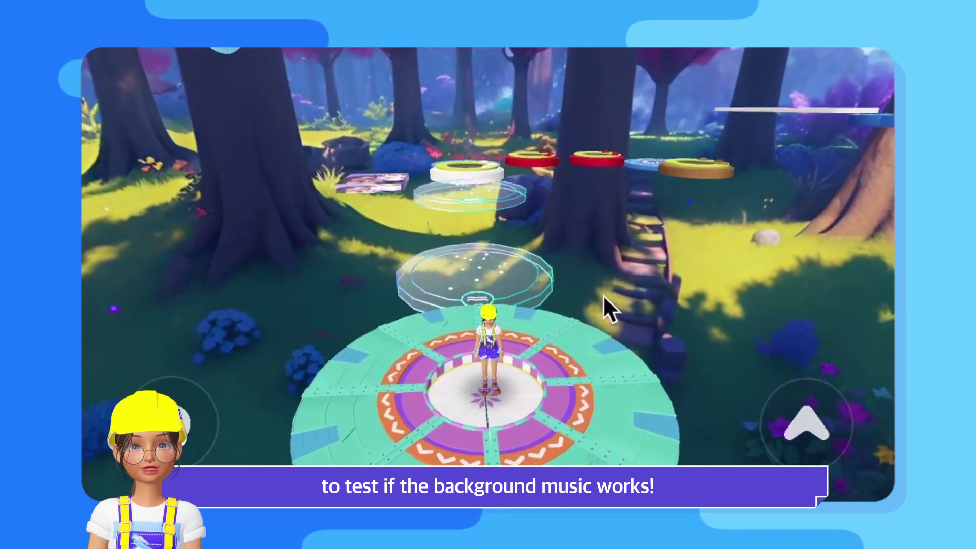